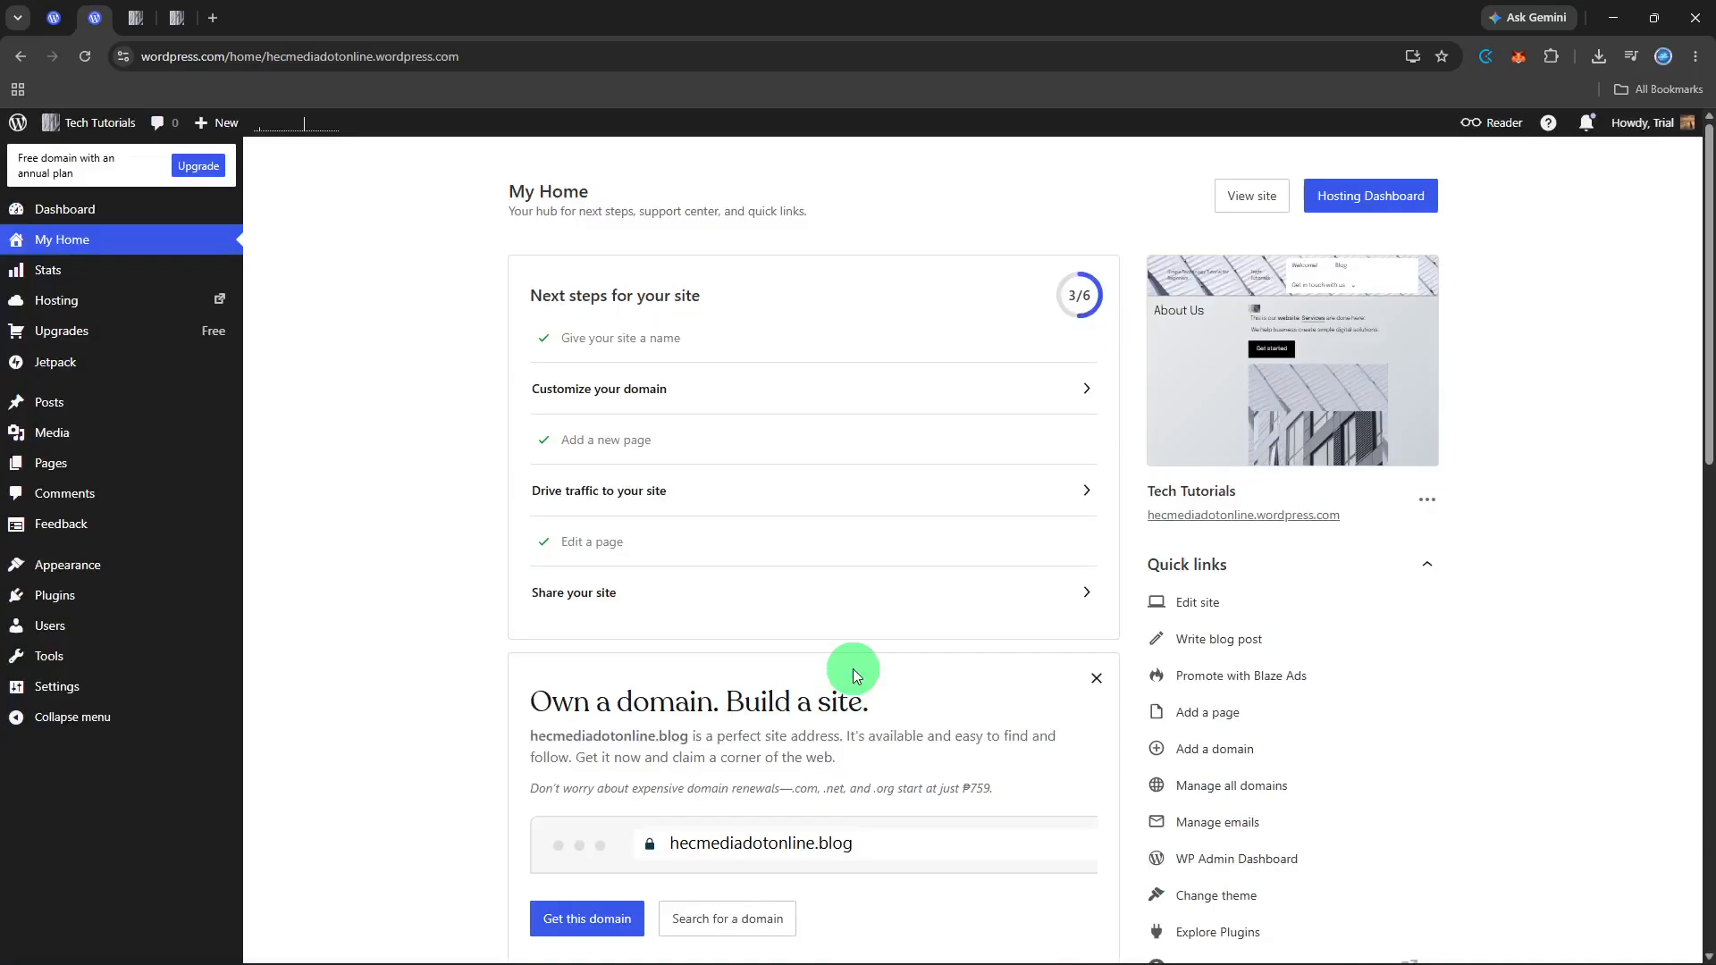
# Step: Open the Client Resource Center page from the site's page list for editing
pyautogui.moveTo(211, 467)
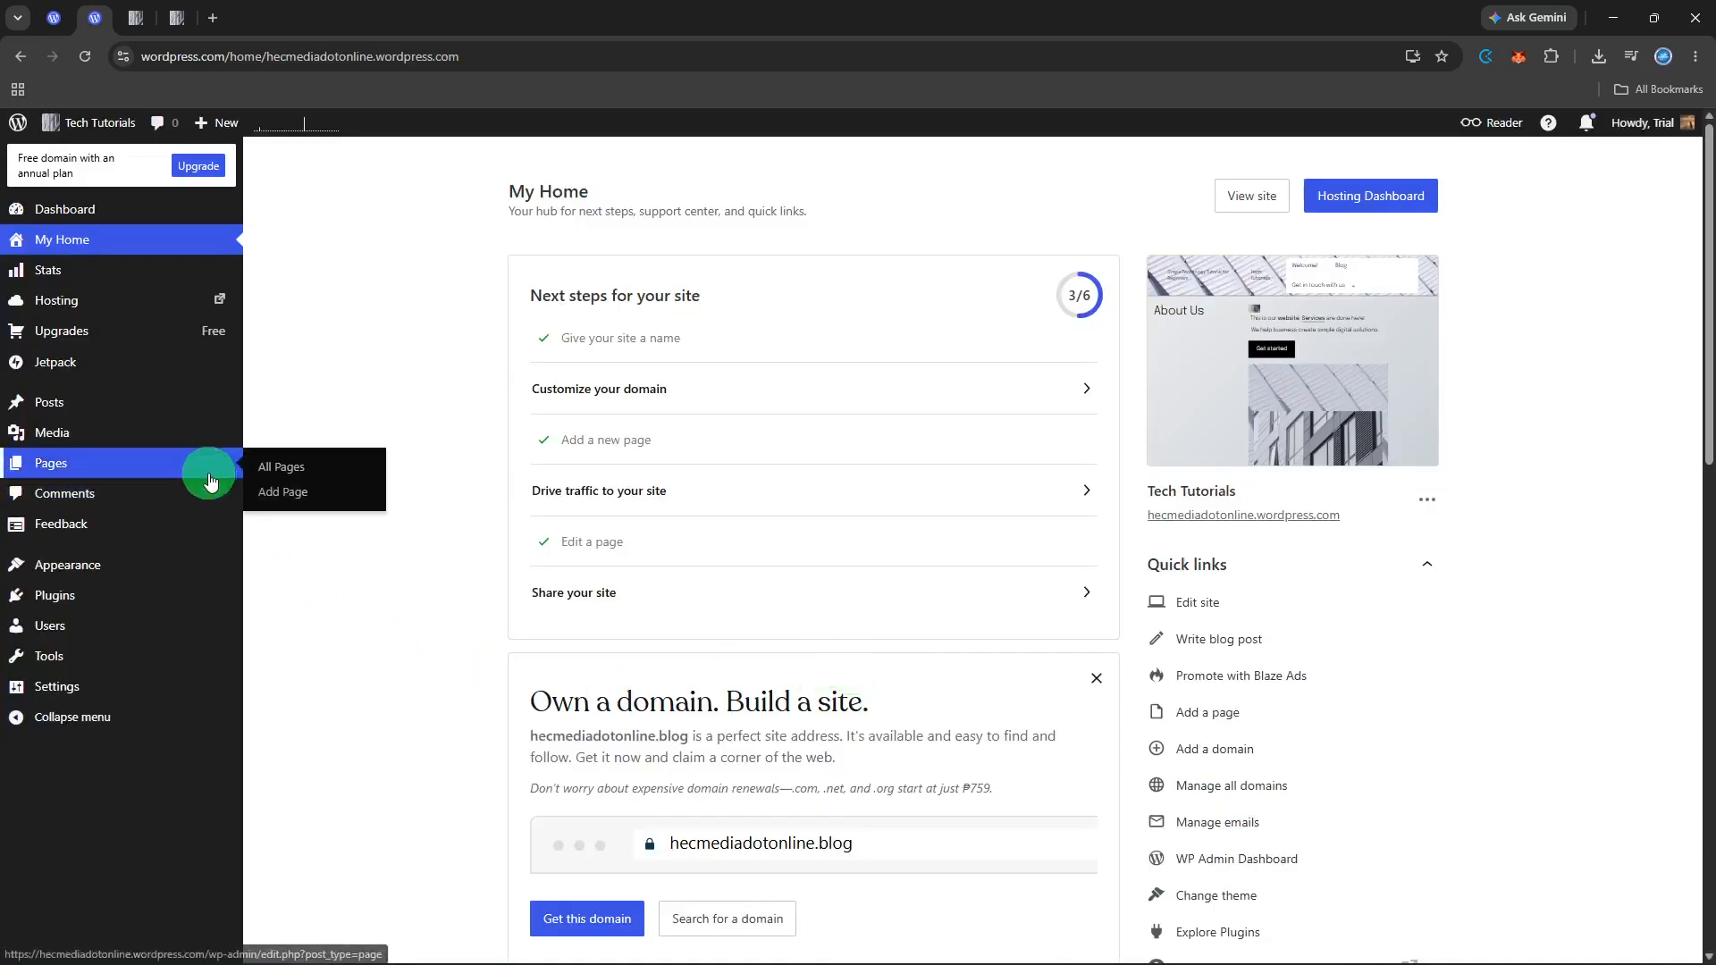
pyautogui.click(279, 470)
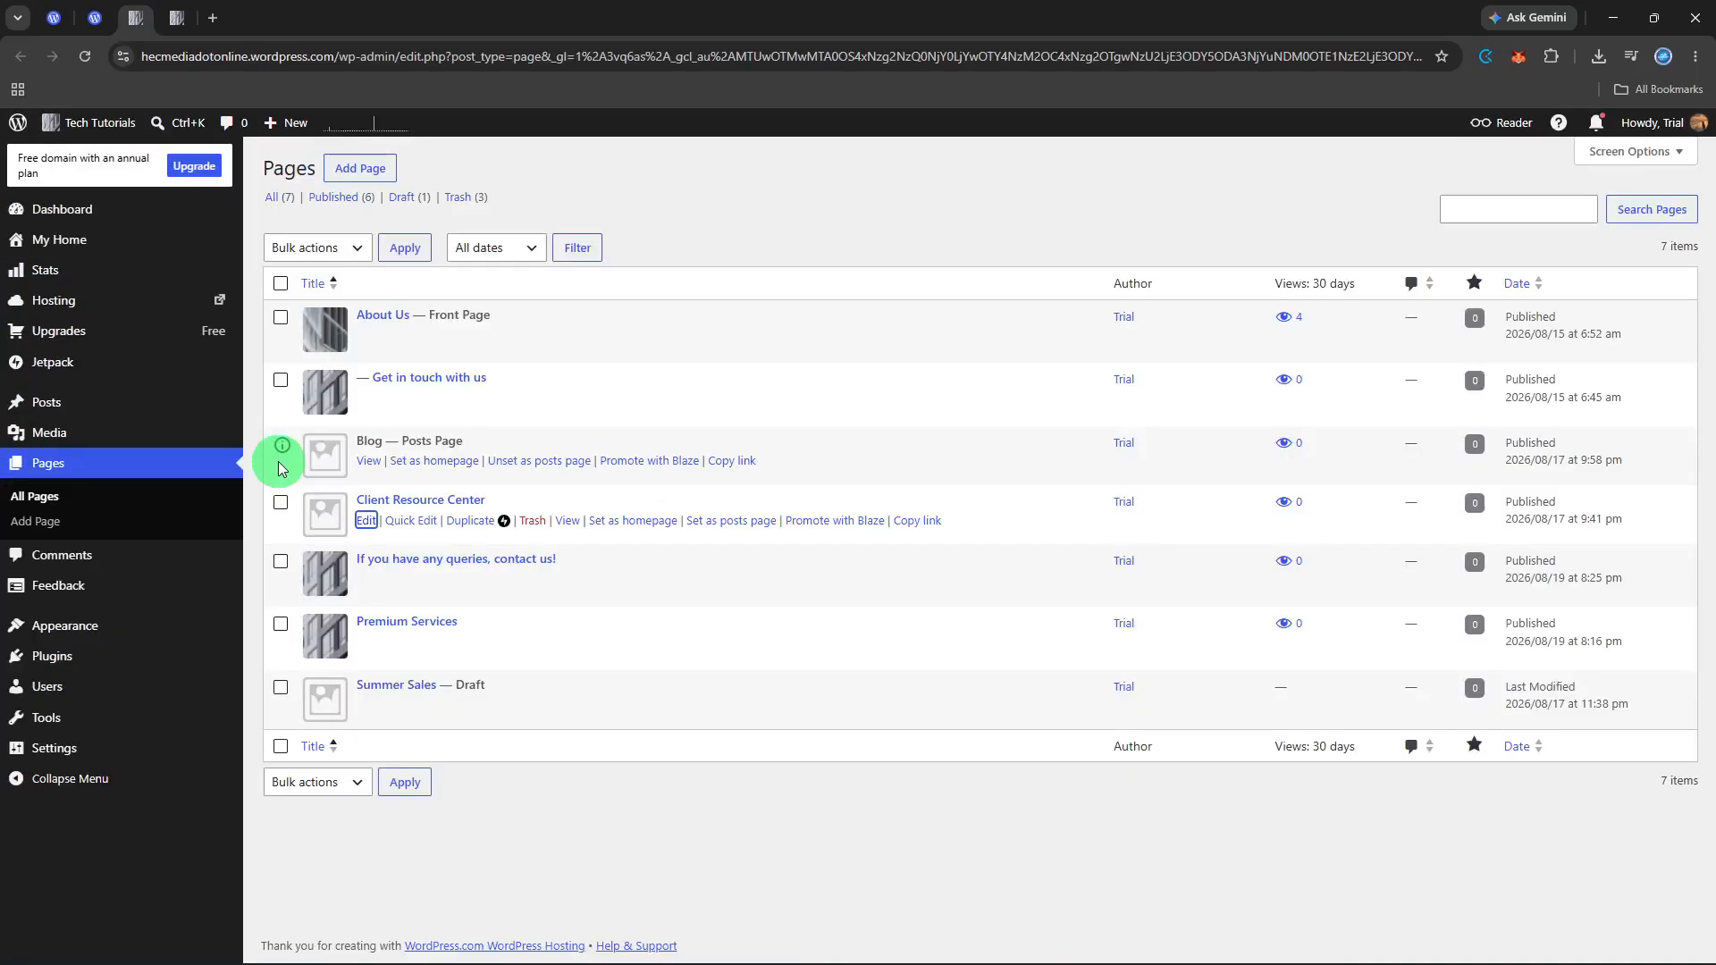
pyautogui.click(365, 521)
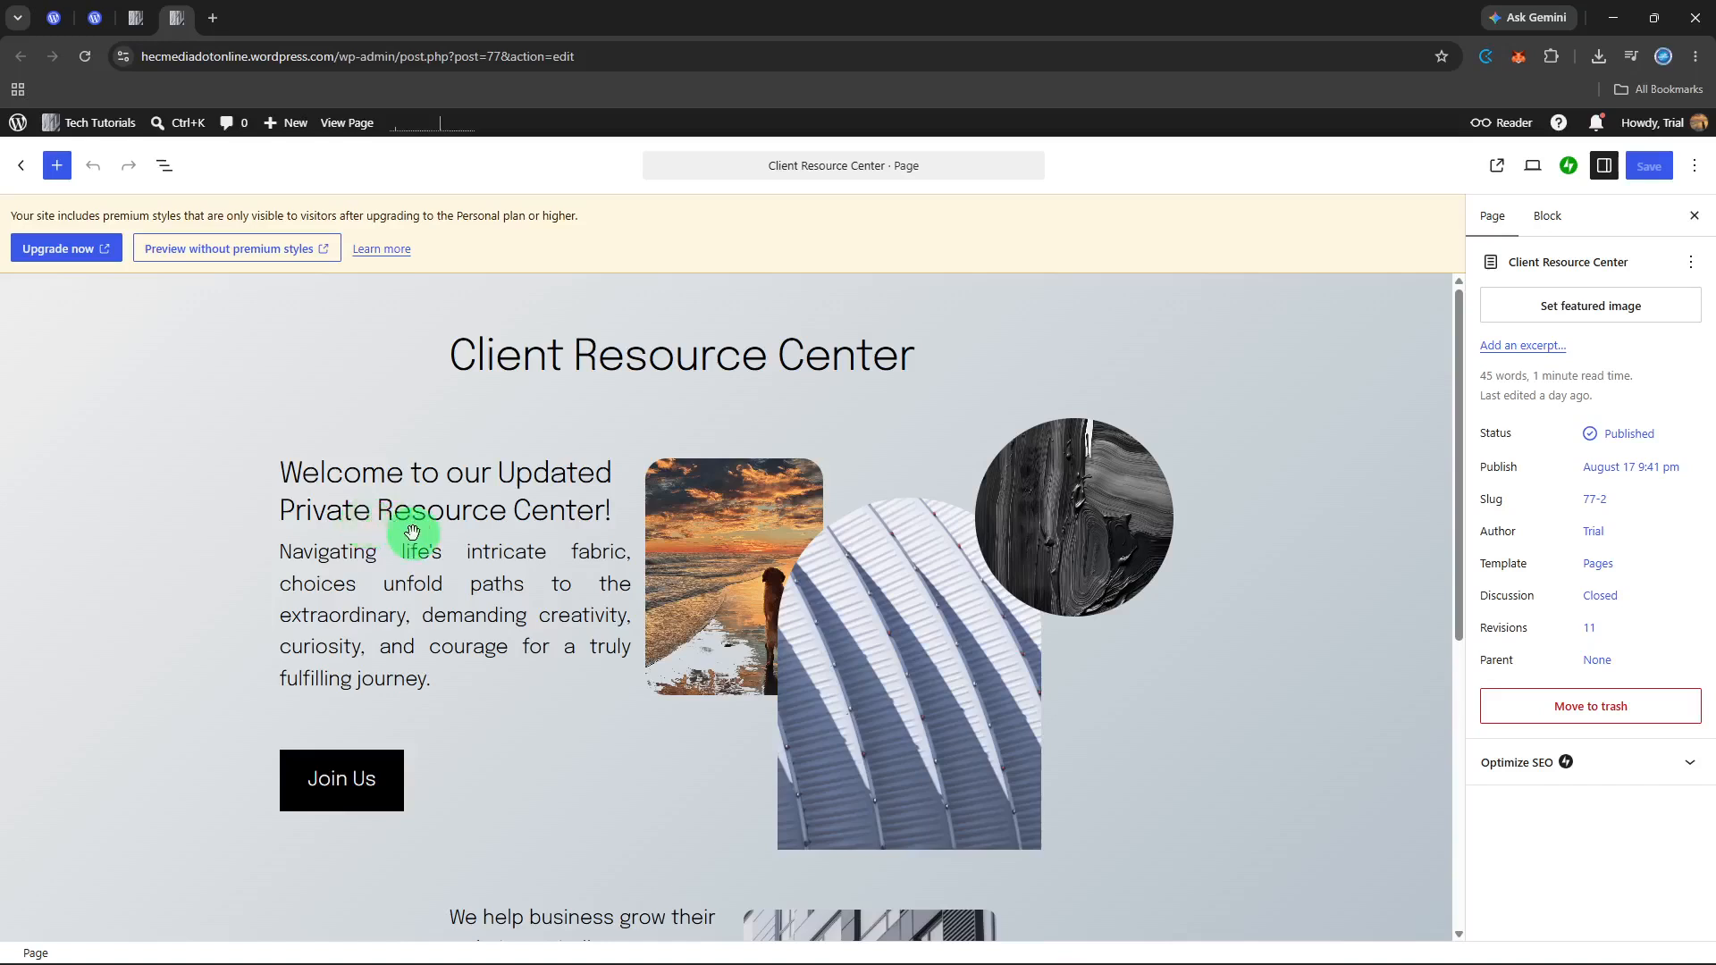
# Step: Select the introductory paragraph under the welcome heading and examine which settings its block pattern offers
pyautogui.click(412, 533)
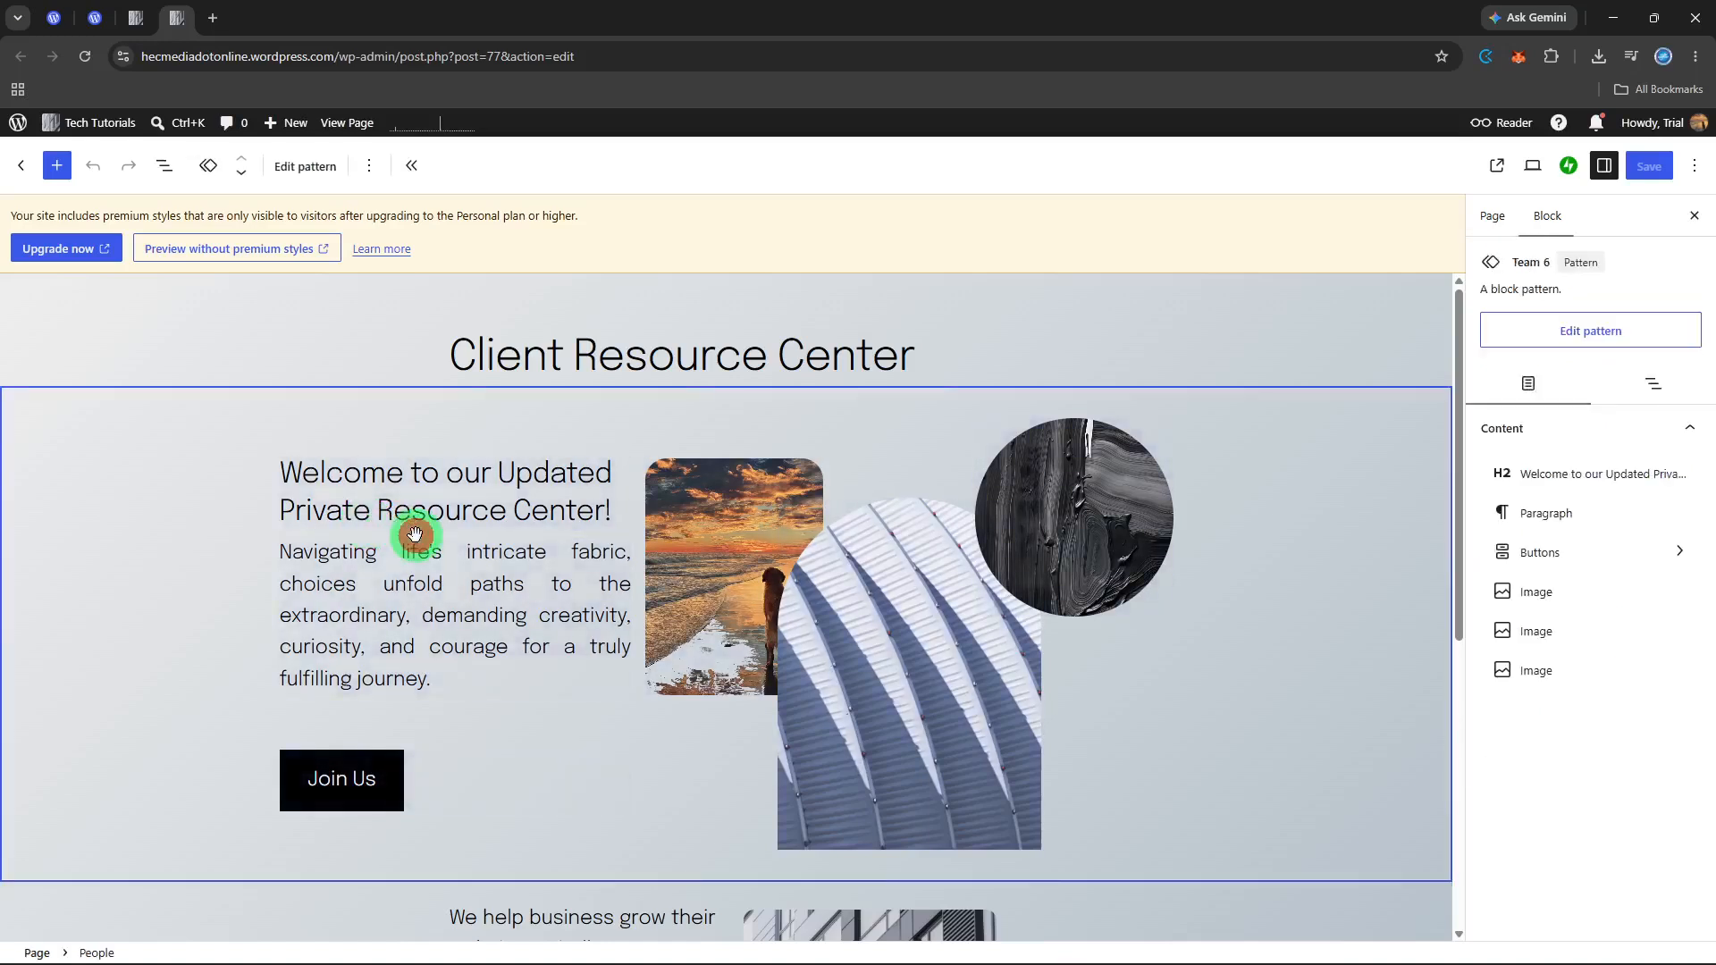
pyautogui.doubleClick(356, 554)
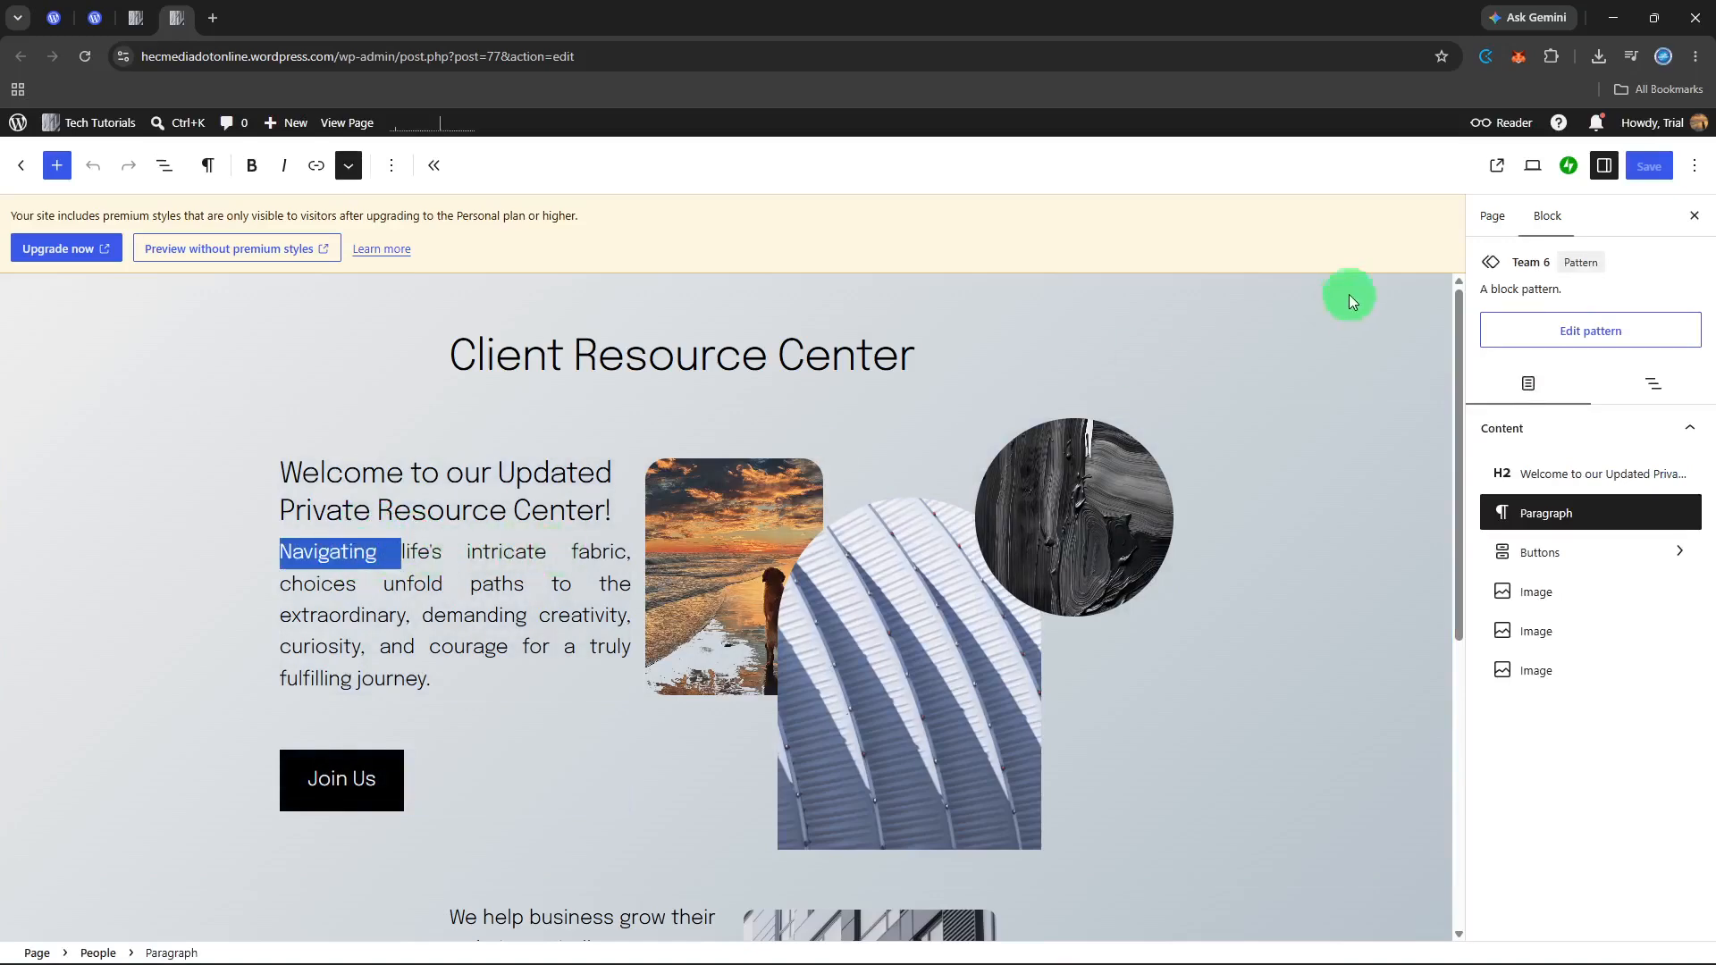
pyautogui.click(276, 540)
pyautogui.click(299, 563)
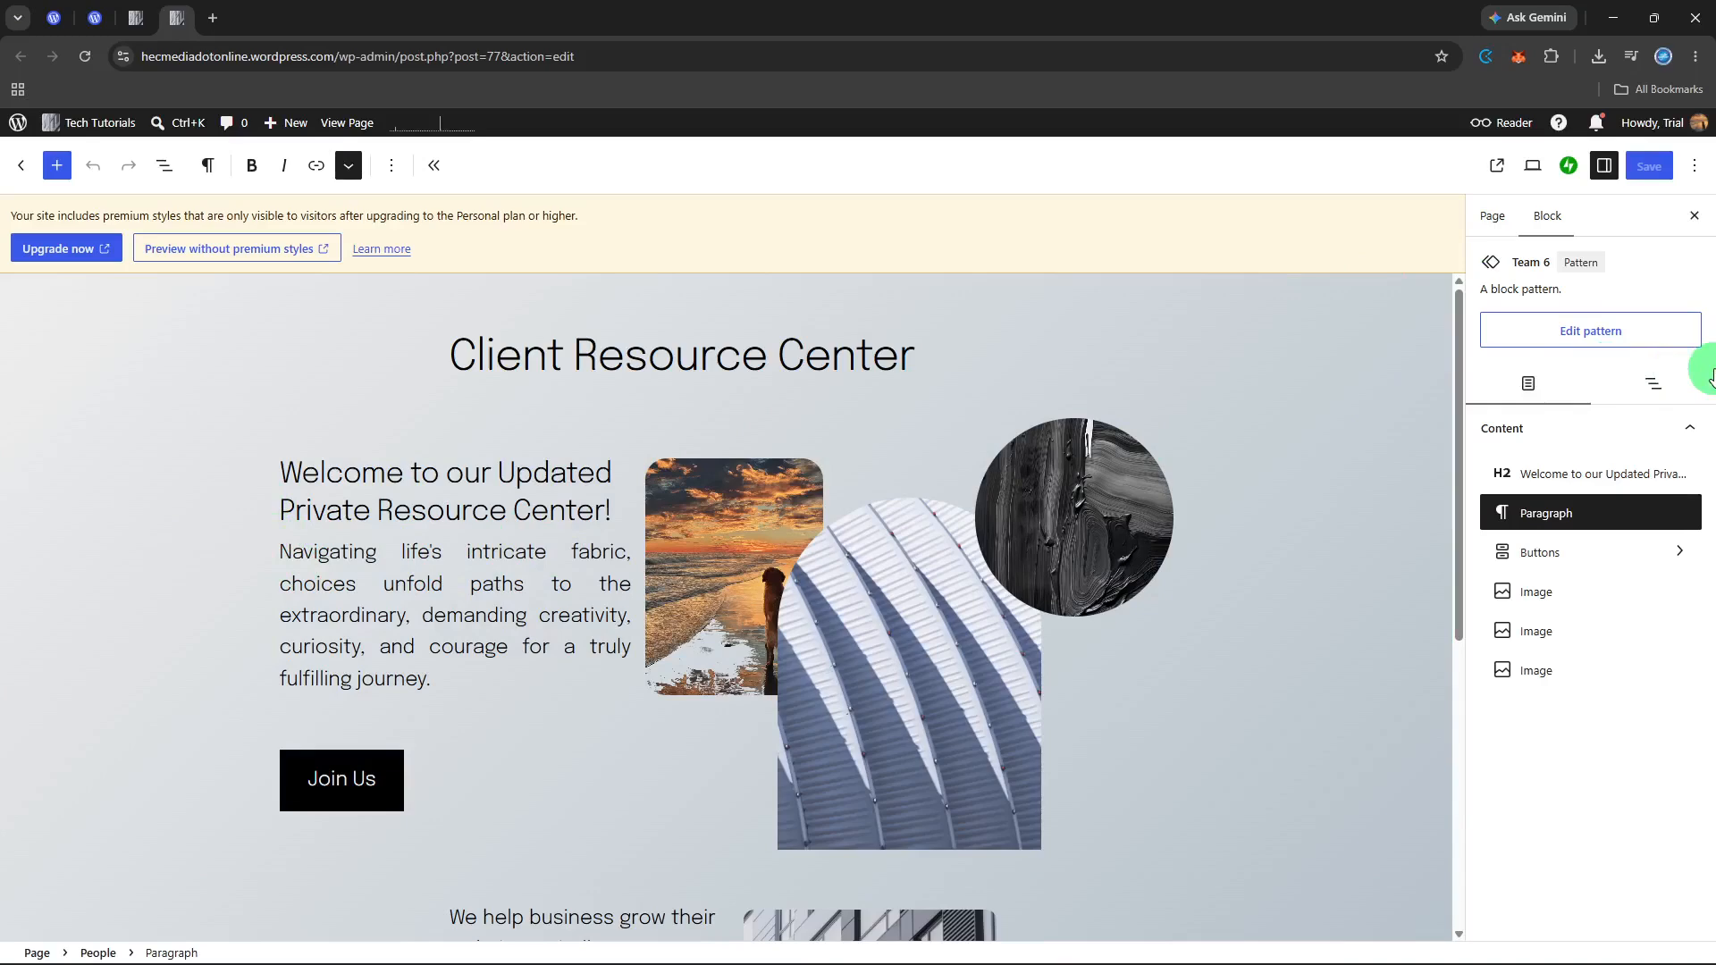
pyautogui.click(1664, 384)
pyautogui.click(1502, 390)
# Step: Try palette text colours on the business-hours paragraph, including Luminous vivid amber, Pale pink and White, and end with Black
pyautogui.scroll(-4, 307, 561)
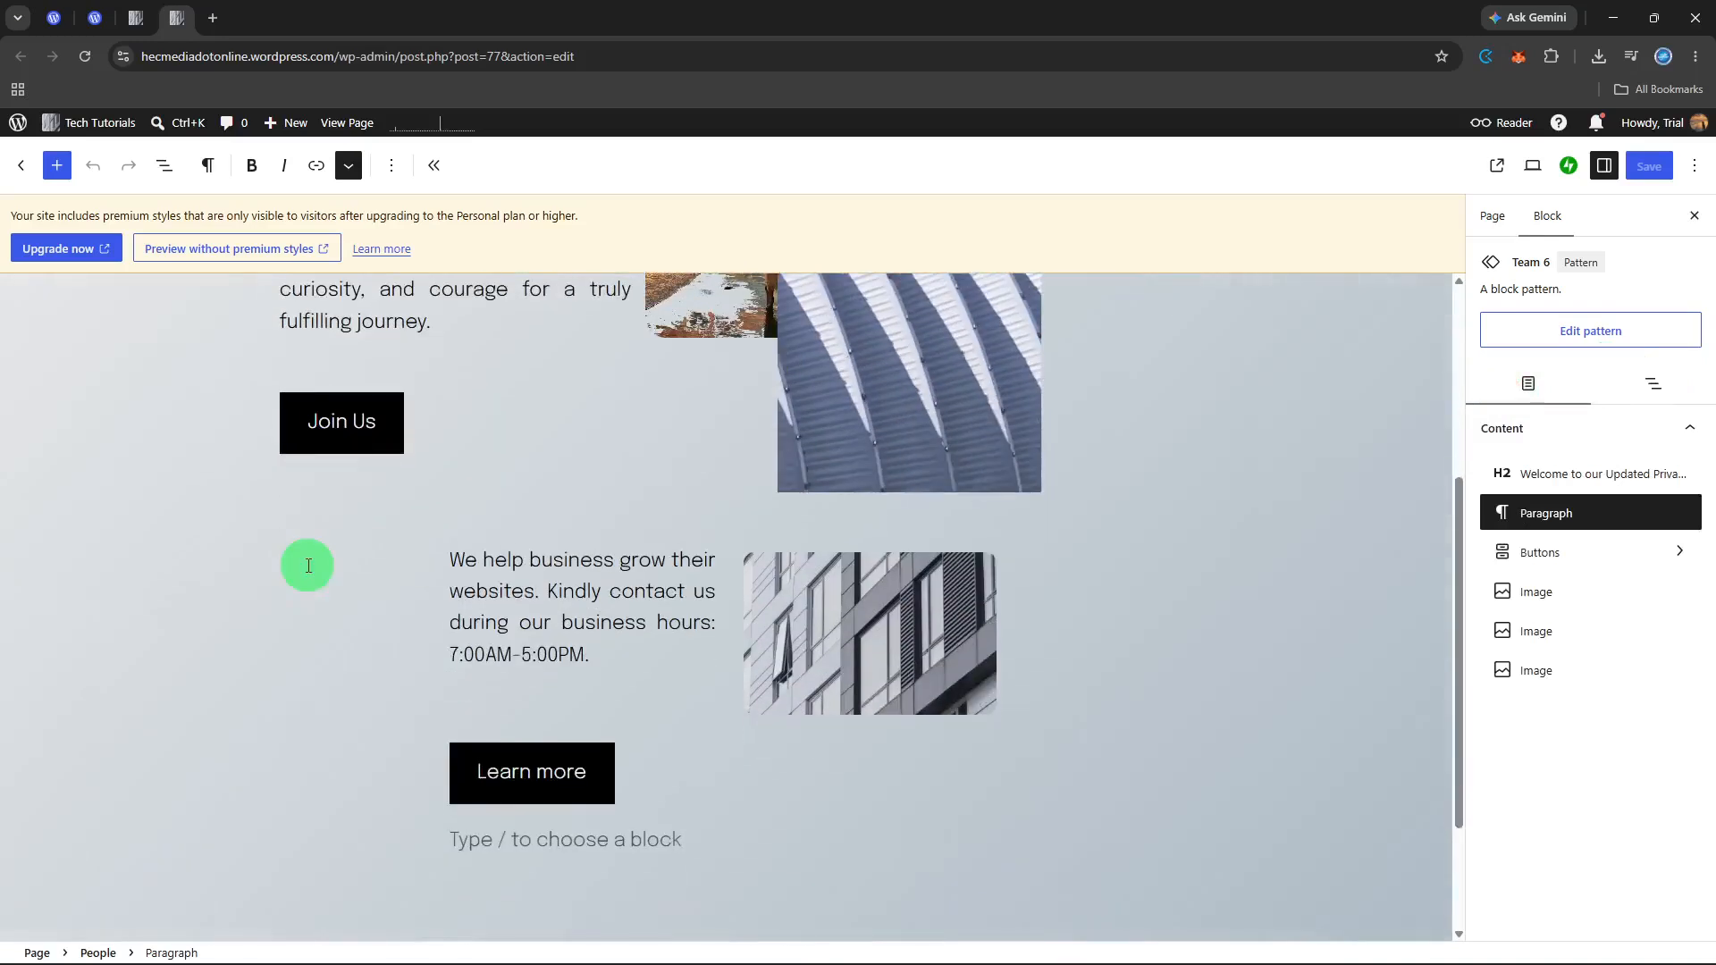
pyautogui.click(471, 591)
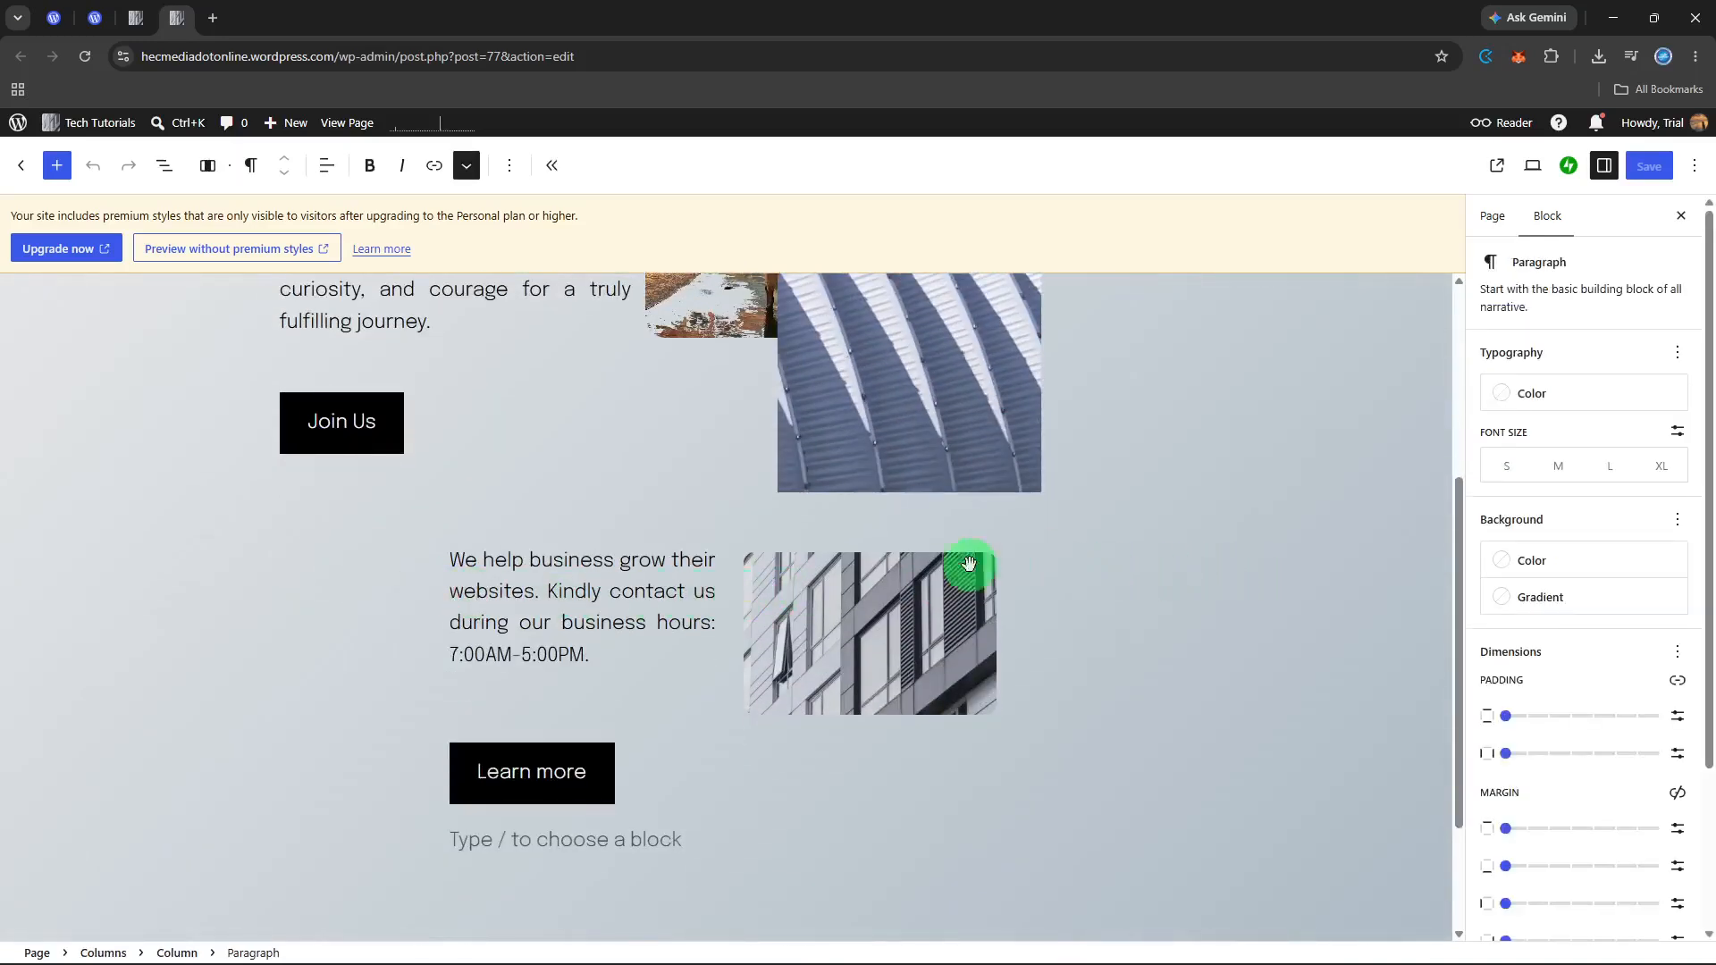
pyautogui.click(65, 167)
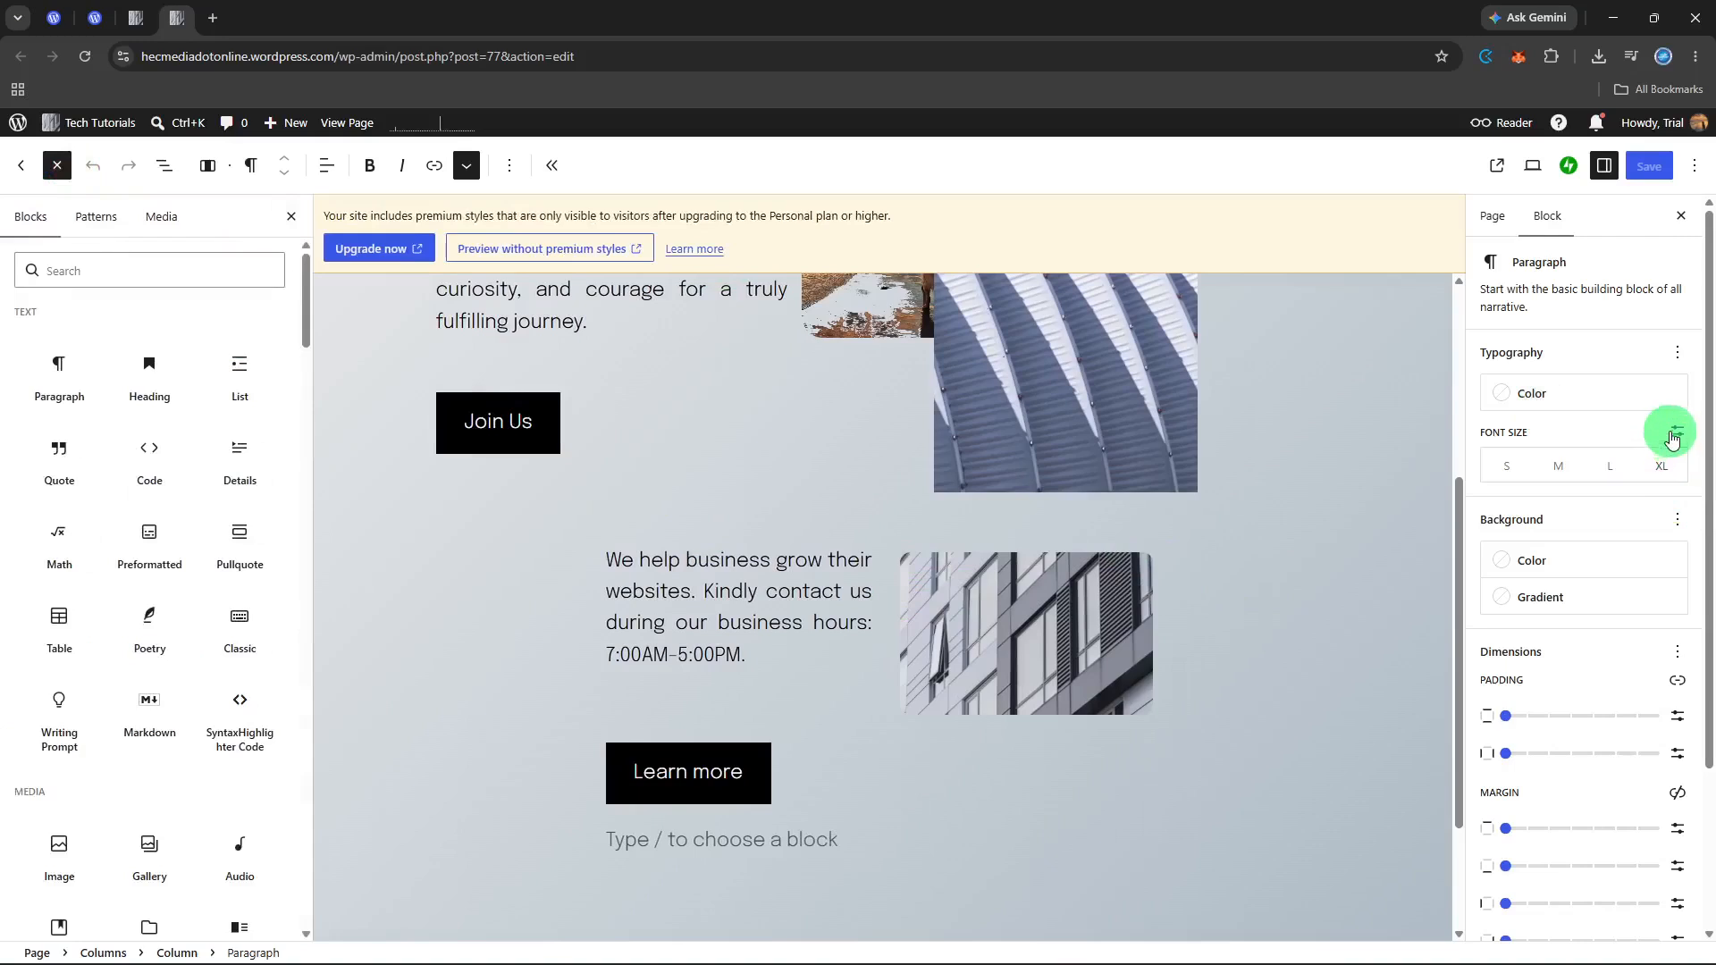
pyautogui.click(1653, 398)
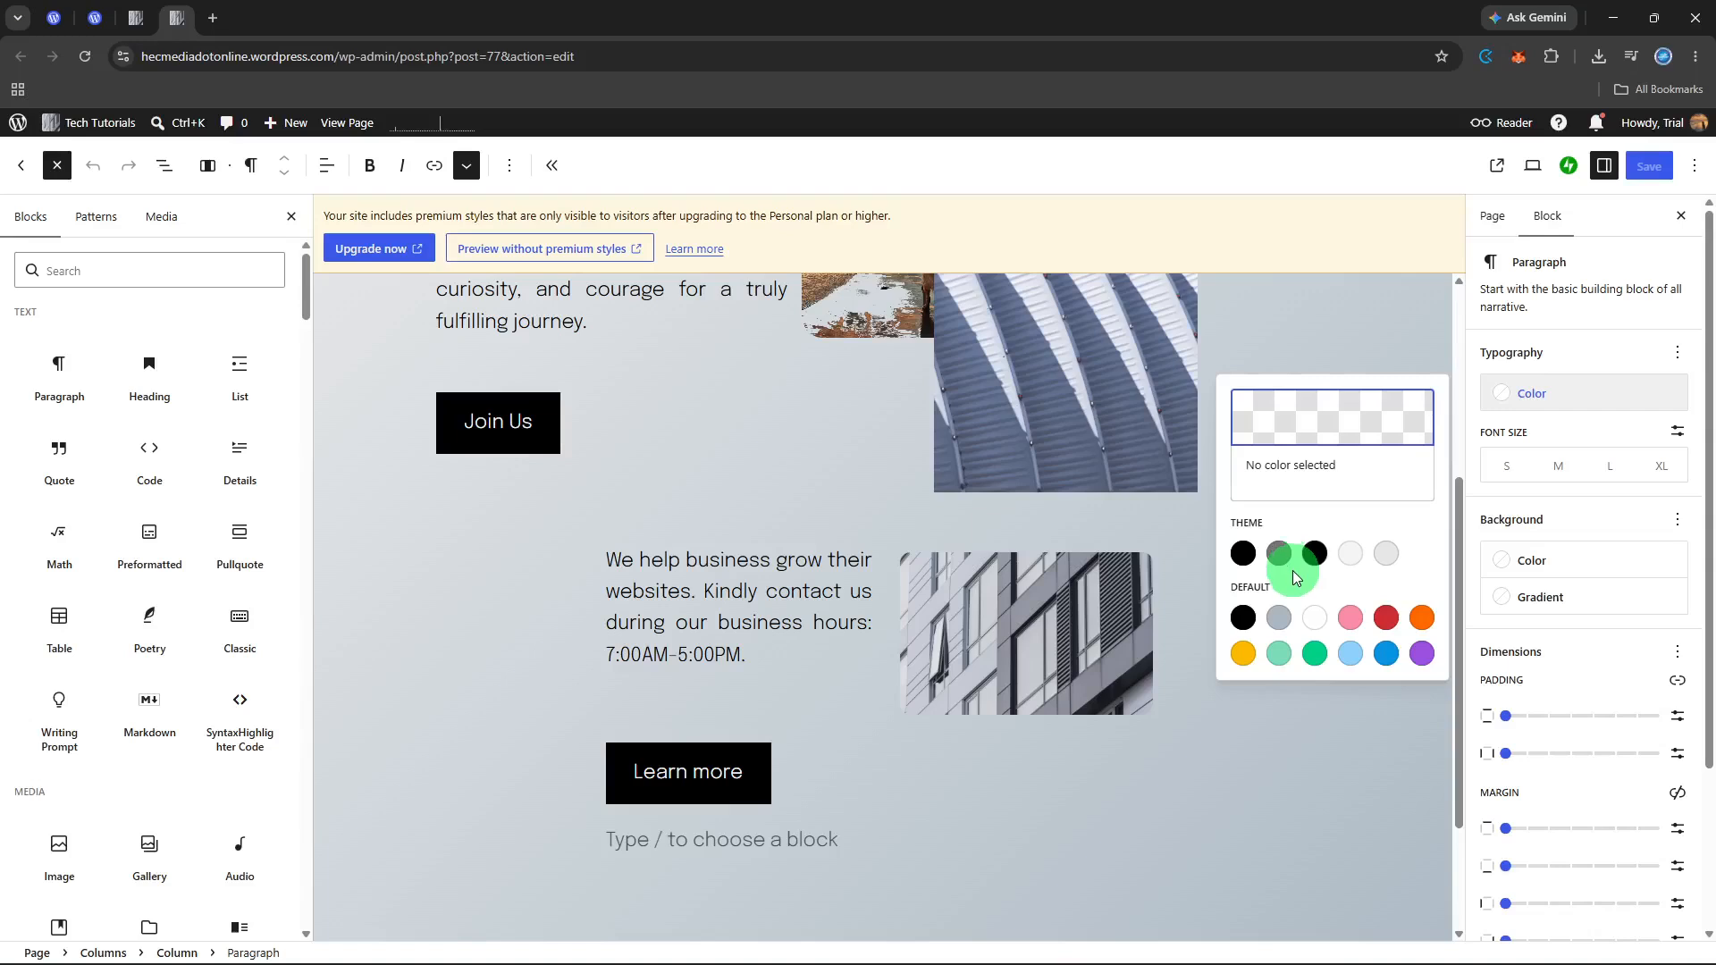
pyautogui.click(1251, 655)
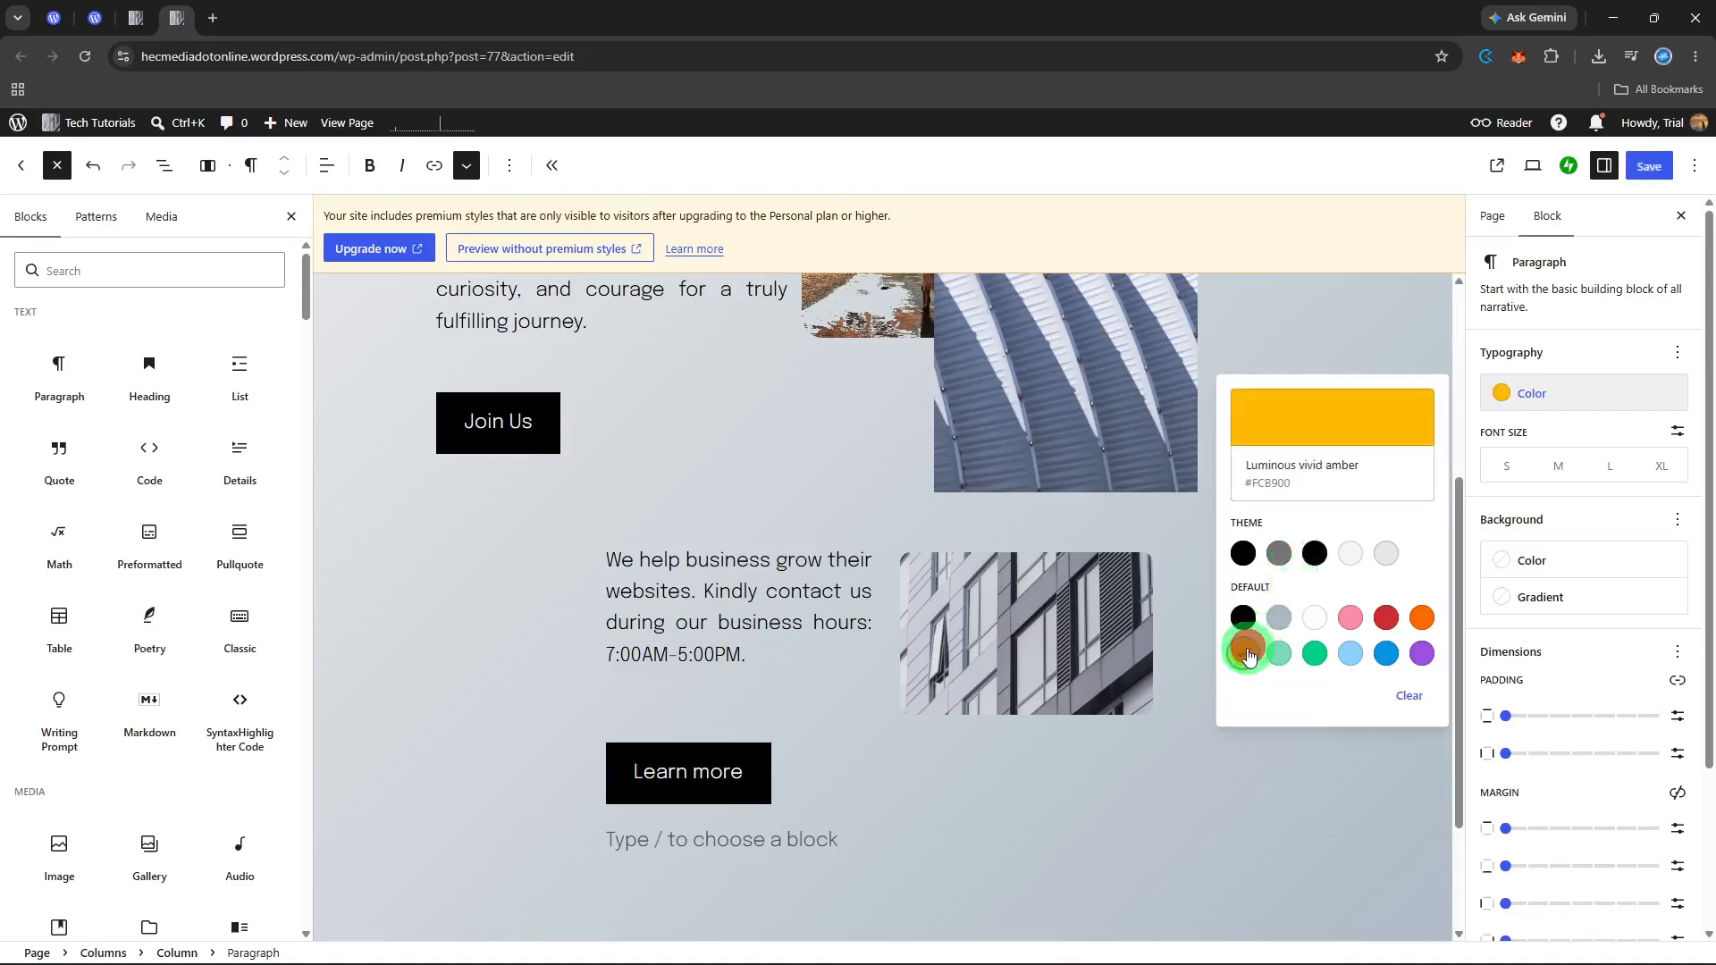
pyautogui.click(1352, 625)
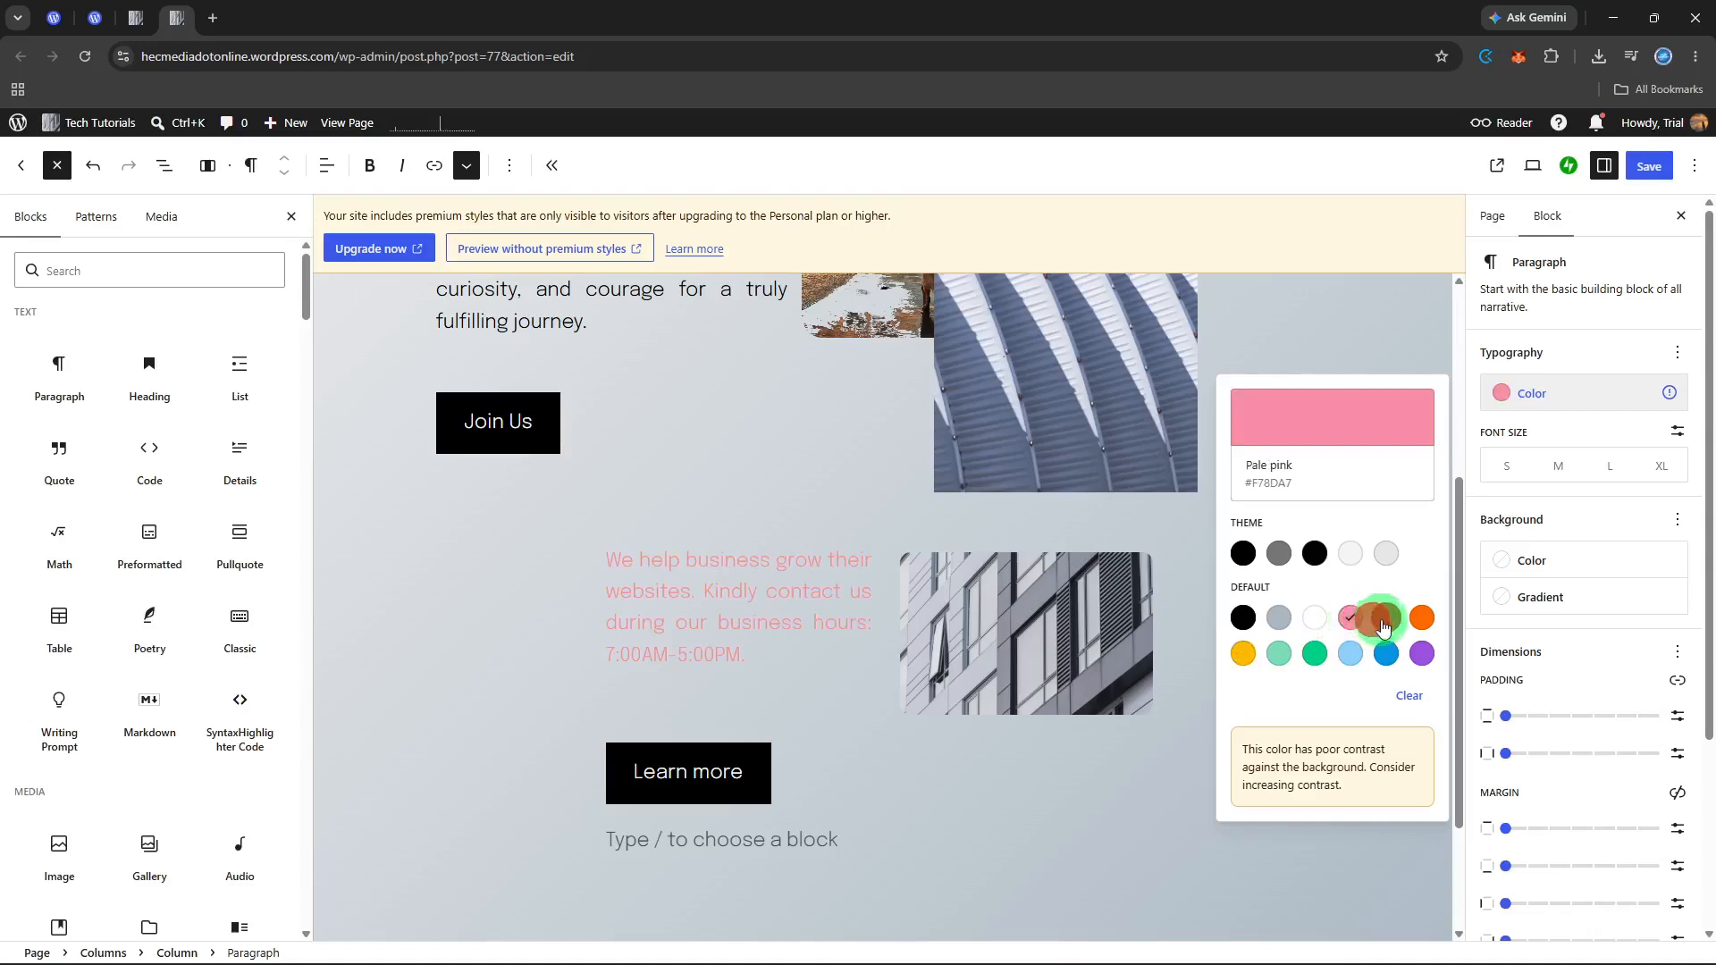
pyautogui.click(1381, 622)
pyautogui.click(1241, 619)
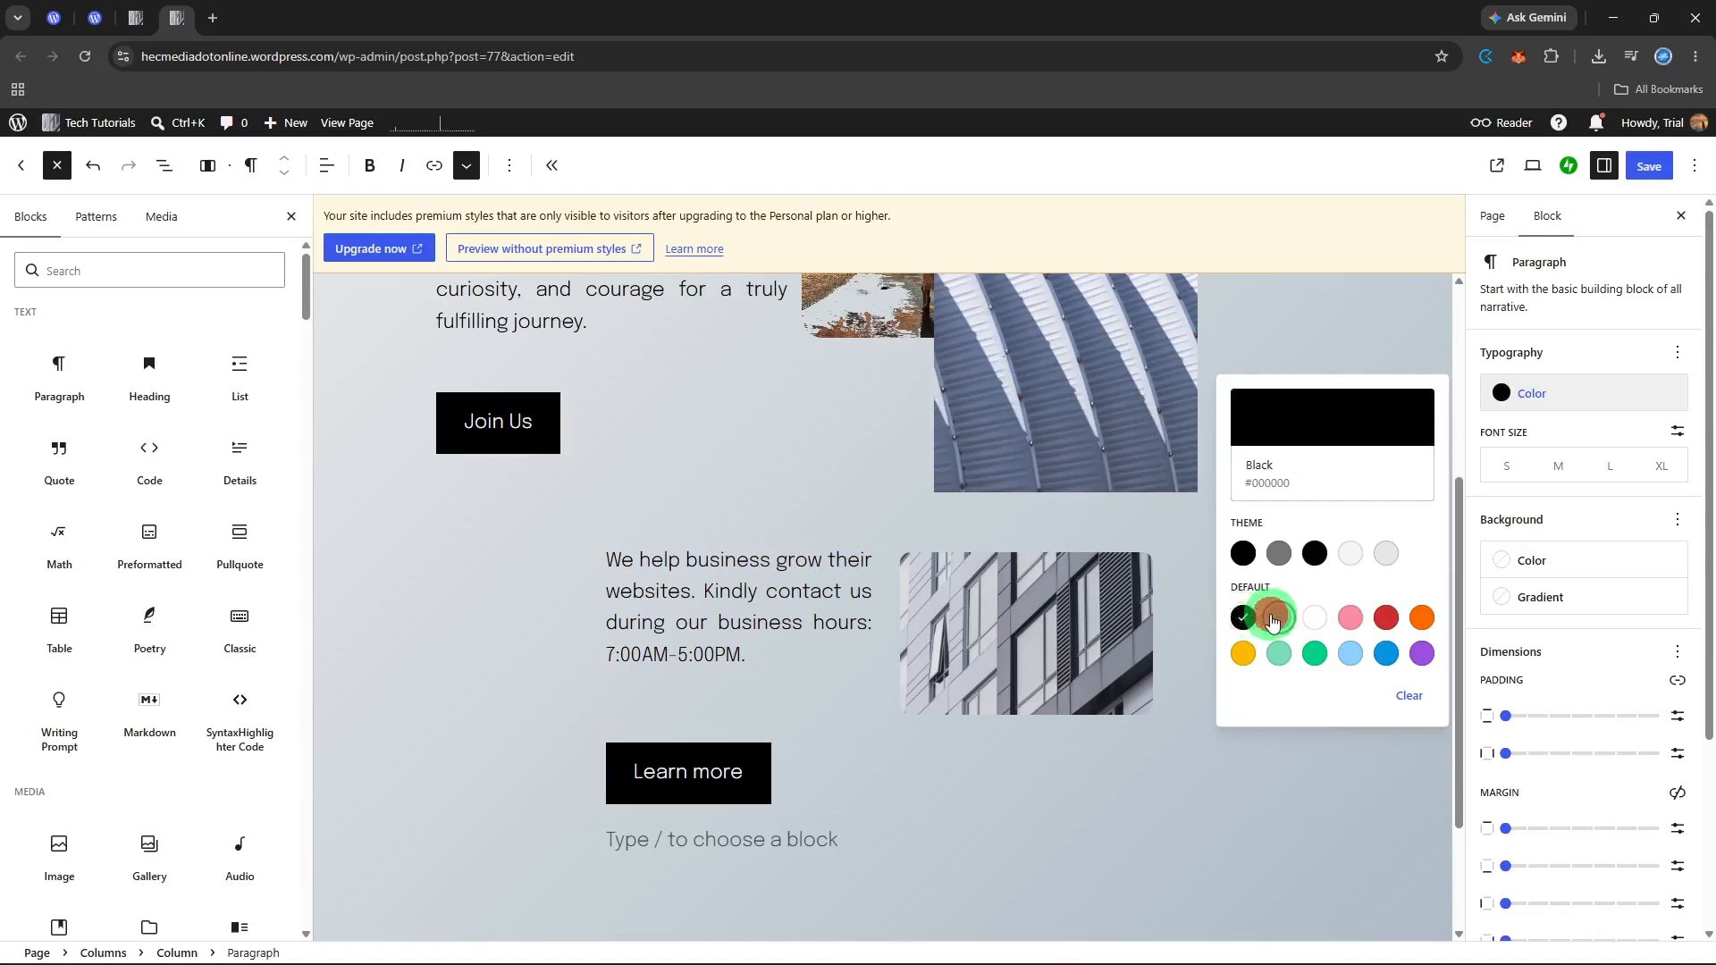
pyautogui.click(1275, 620)
pyautogui.click(1314, 618)
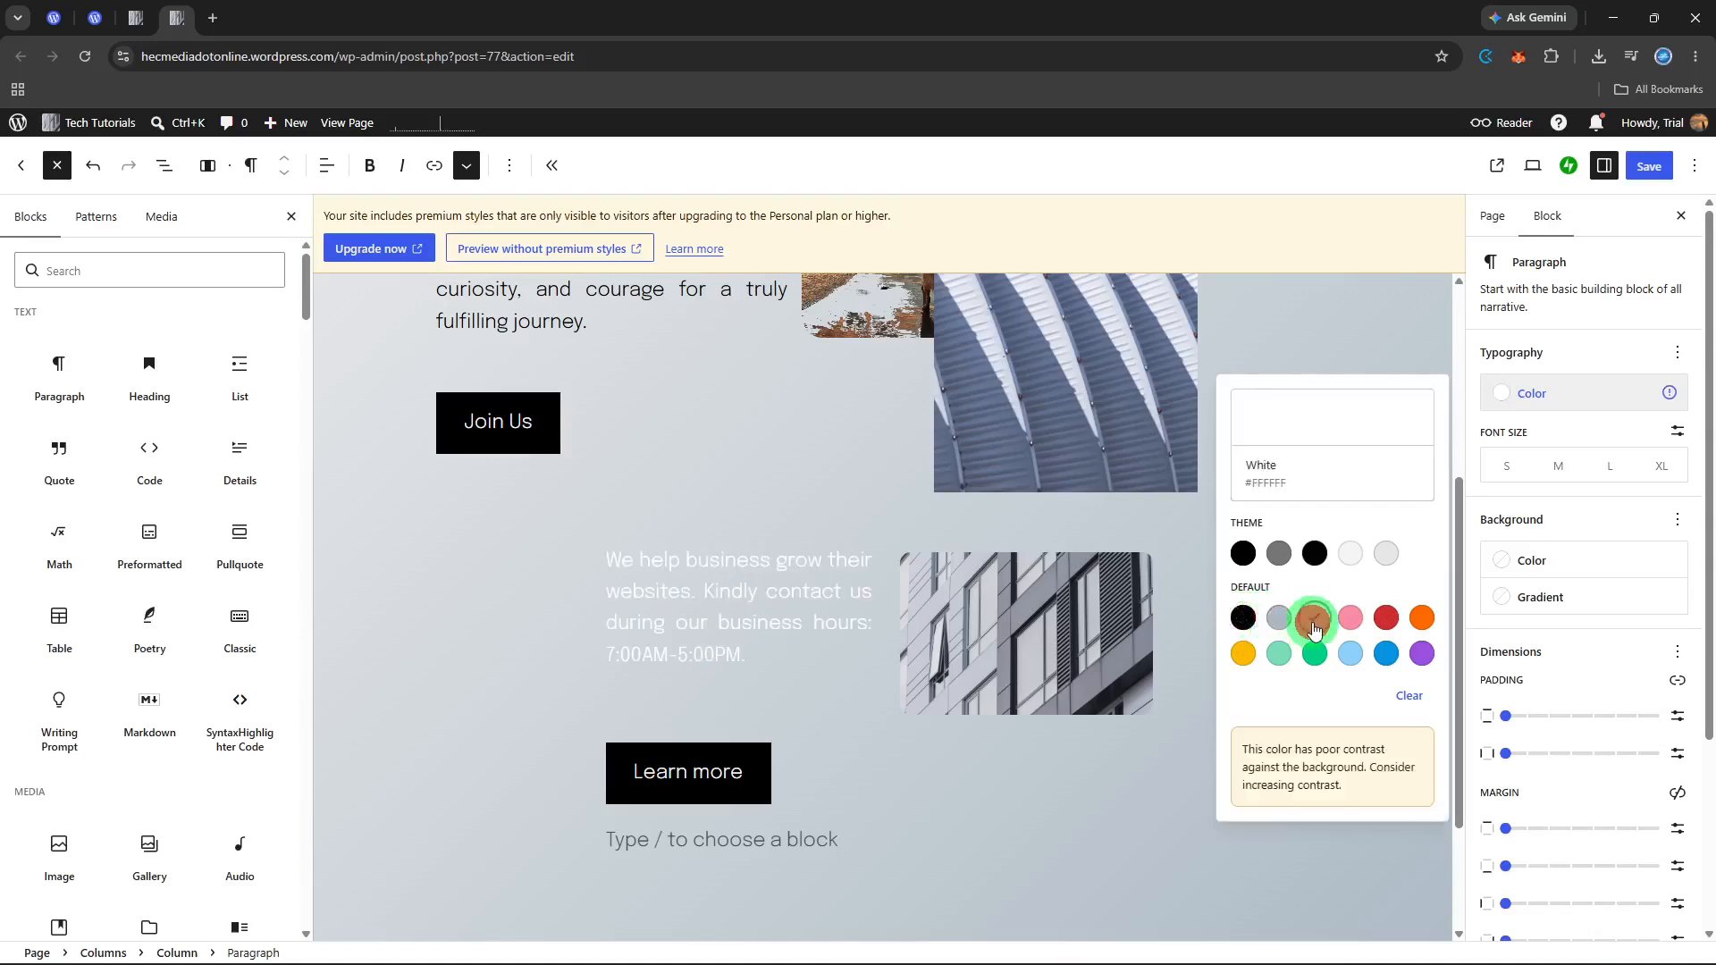
pyautogui.click(1241, 616)
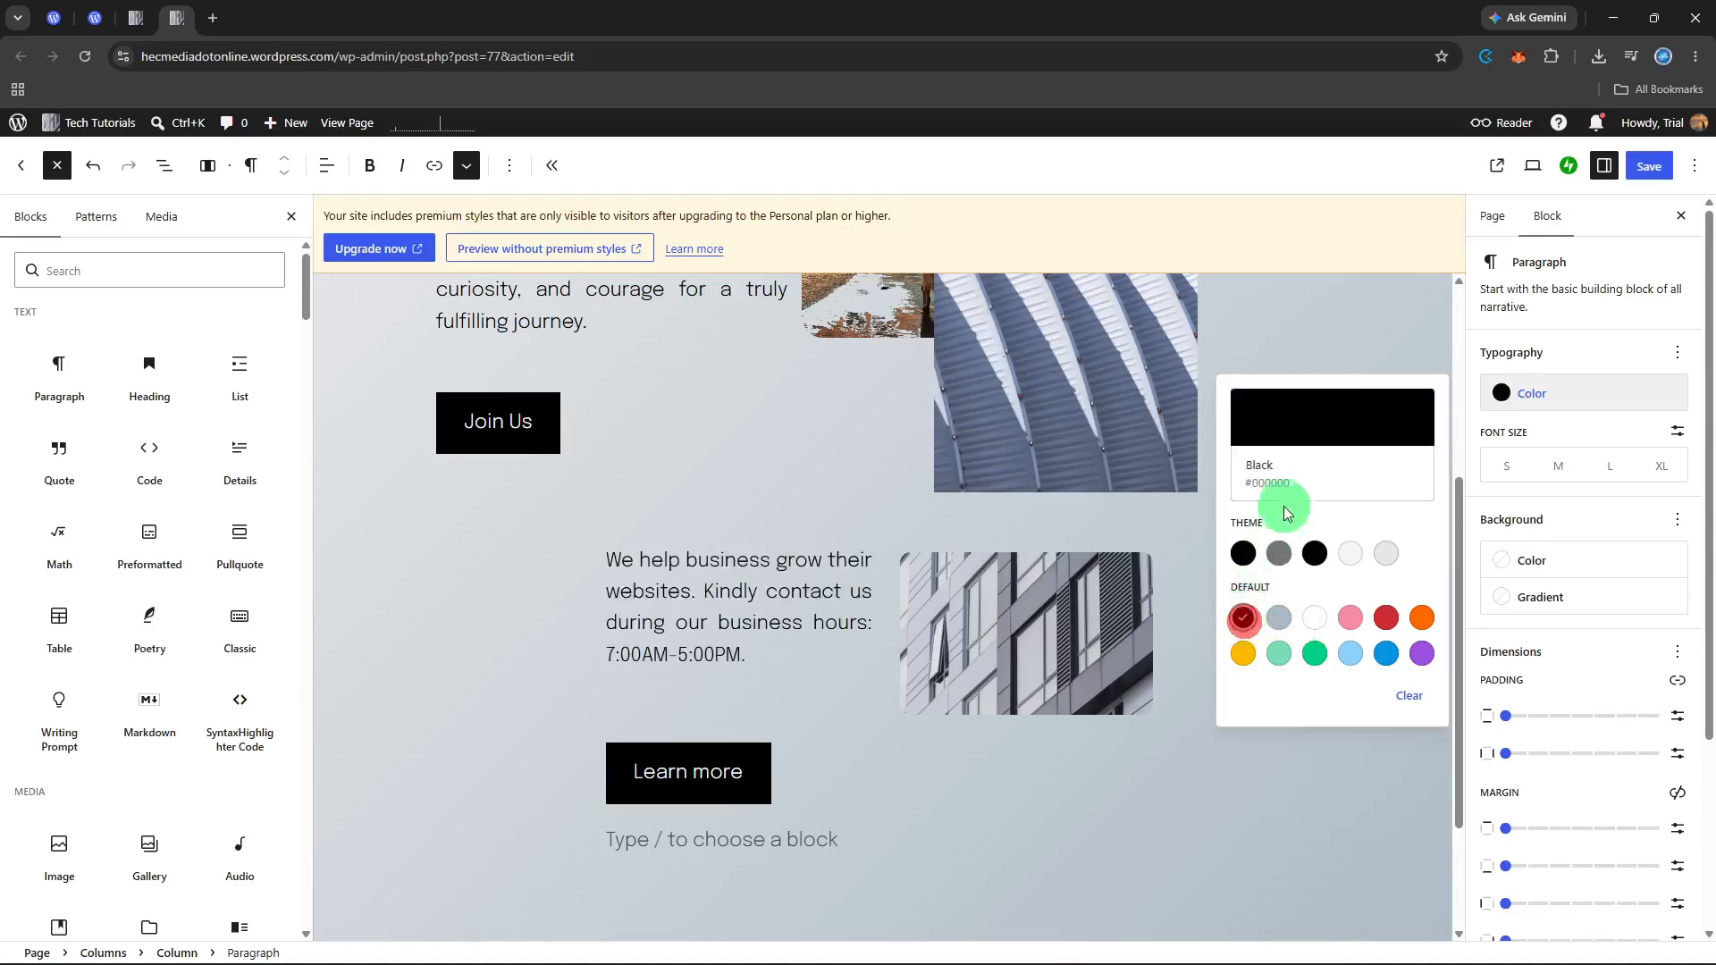
# Step: Lower the opacity of the business-hours paragraph's black text to the custom colour #000000A3
pyautogui.click(1312, 433)
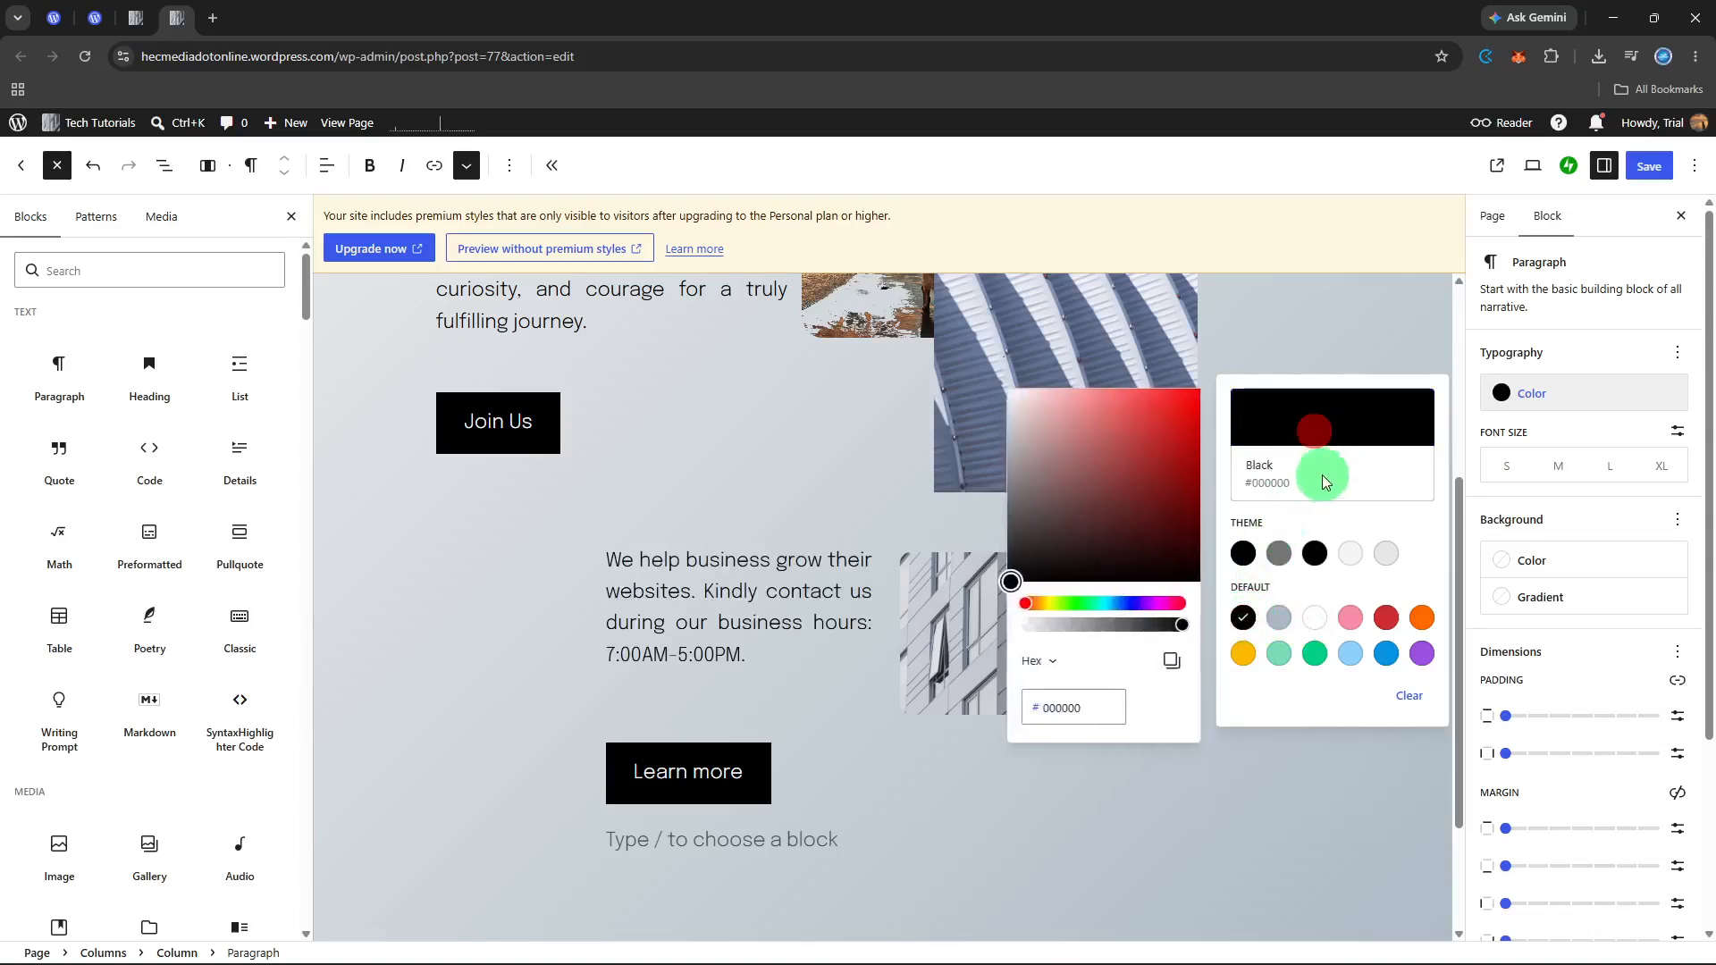
pyautogui.click(1176, 631)
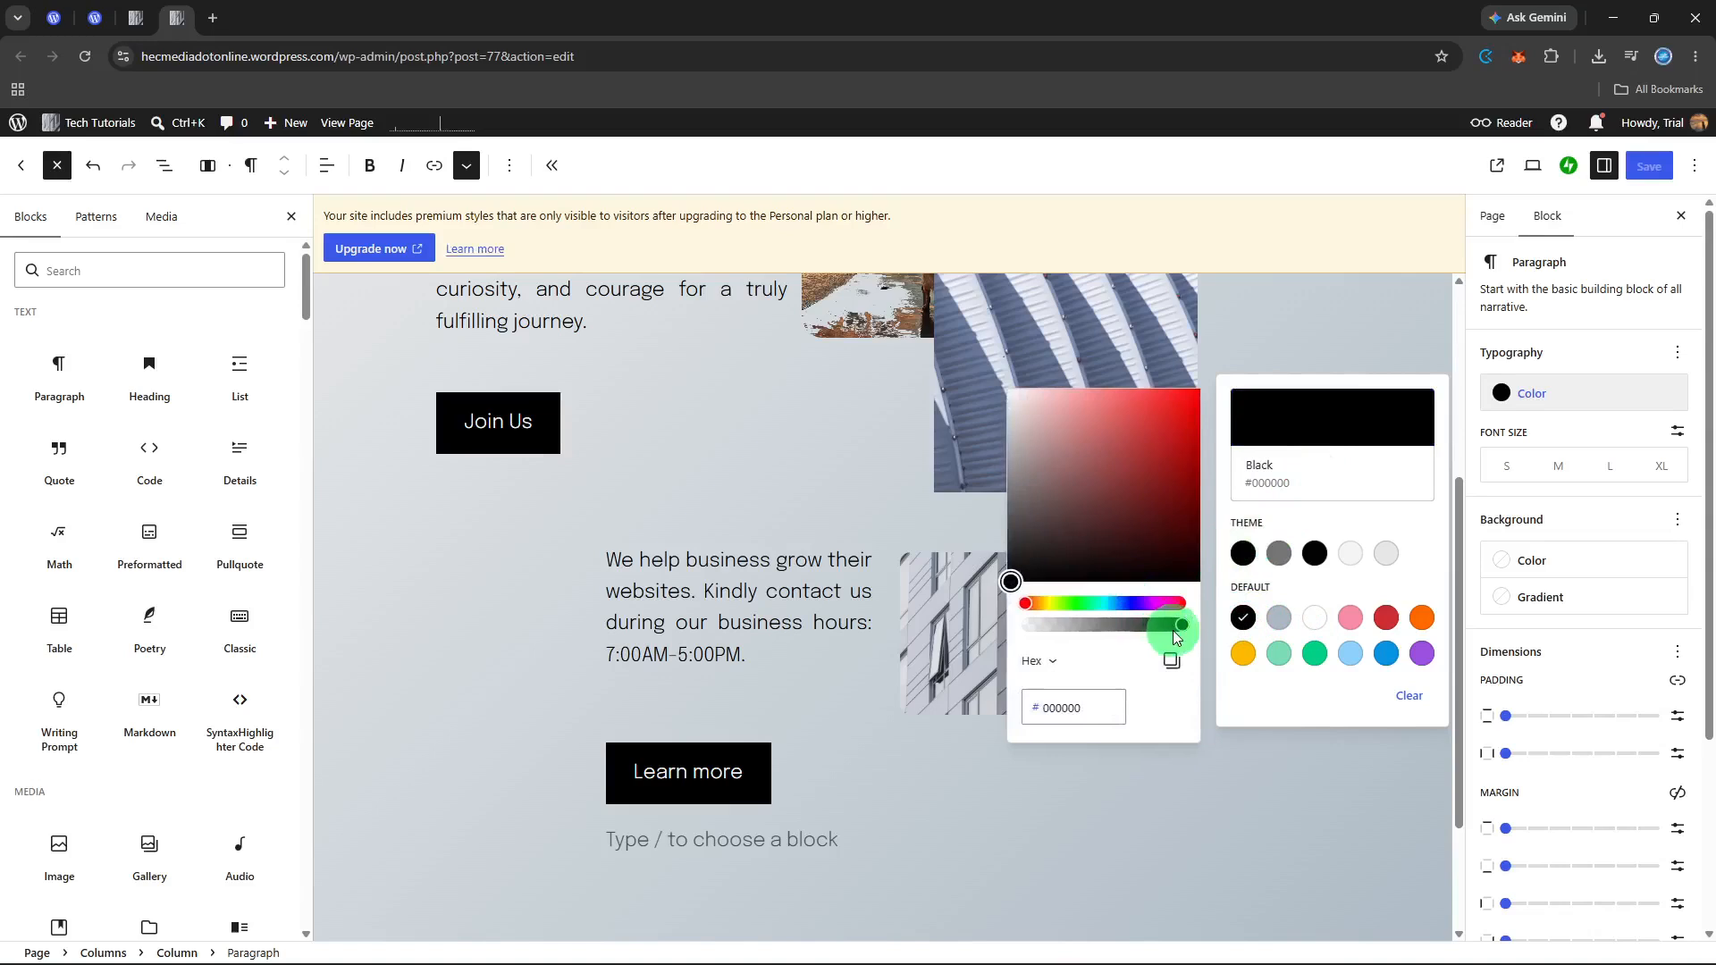
pyautogui.moveTo(1176, 636); pyautogui.dragTo(1133, 630)
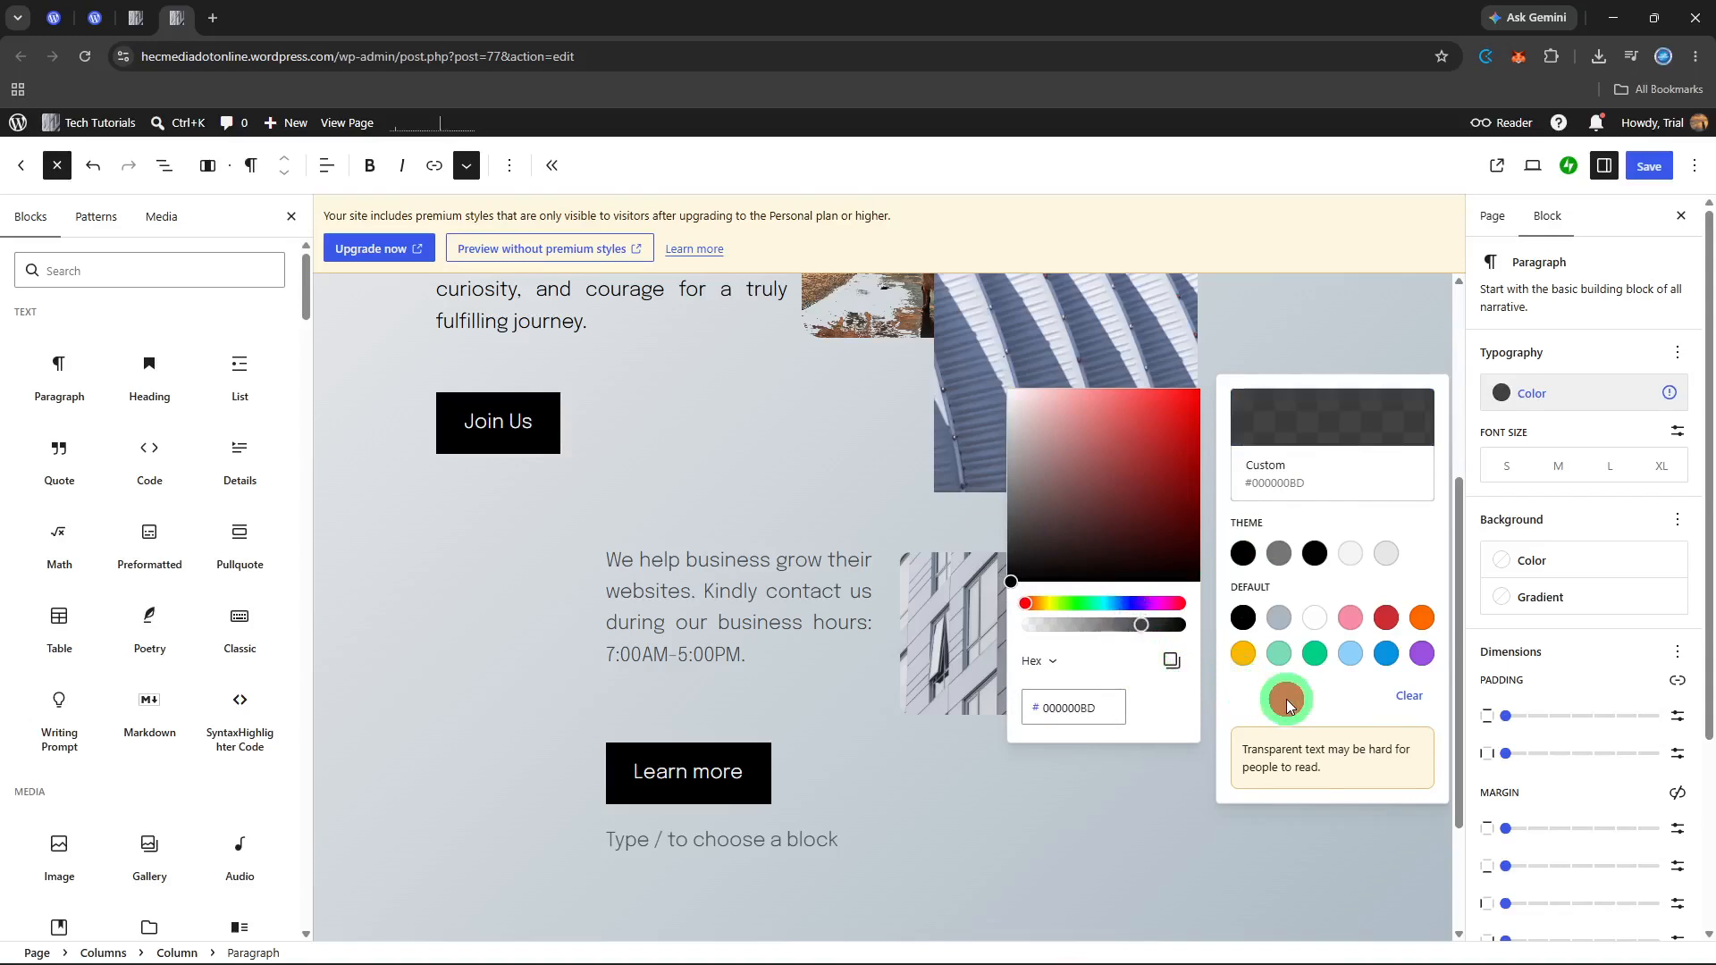
pyautogui.click(1286, 700)
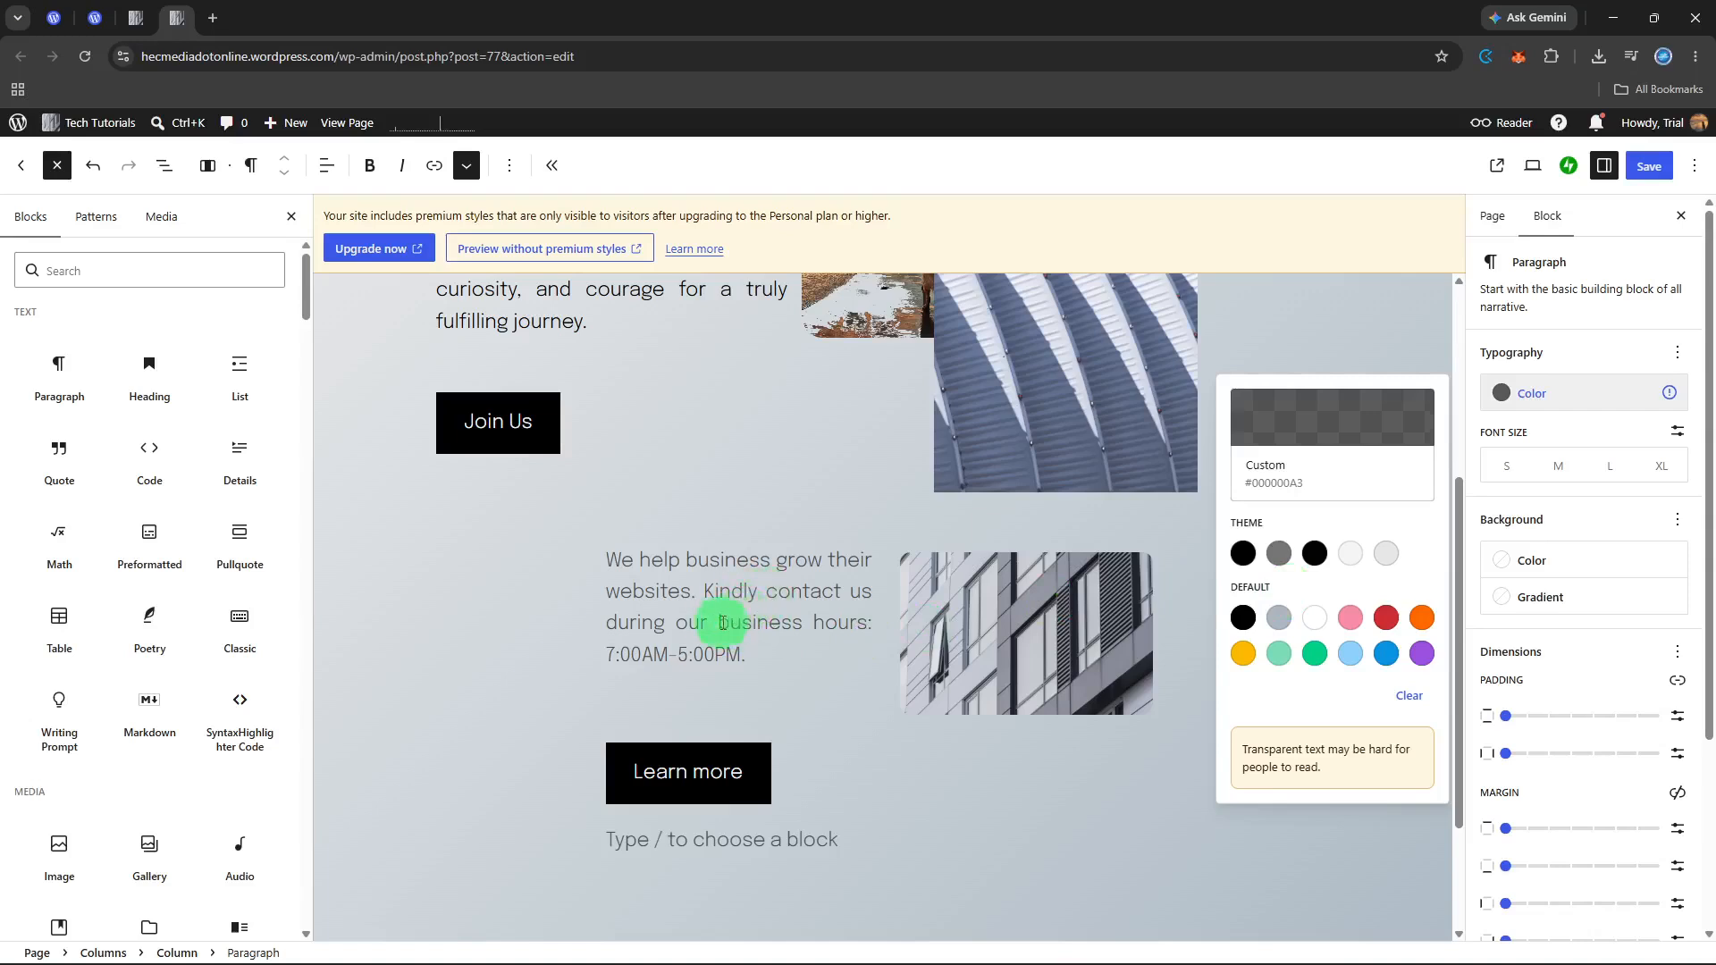
# Step: Select the words "business hours" in the paragraph and set the text colour to the theme's Primary (#000000)
pyautogui.moveTo(712, 626); pyautogui.dragTo(875, 619)
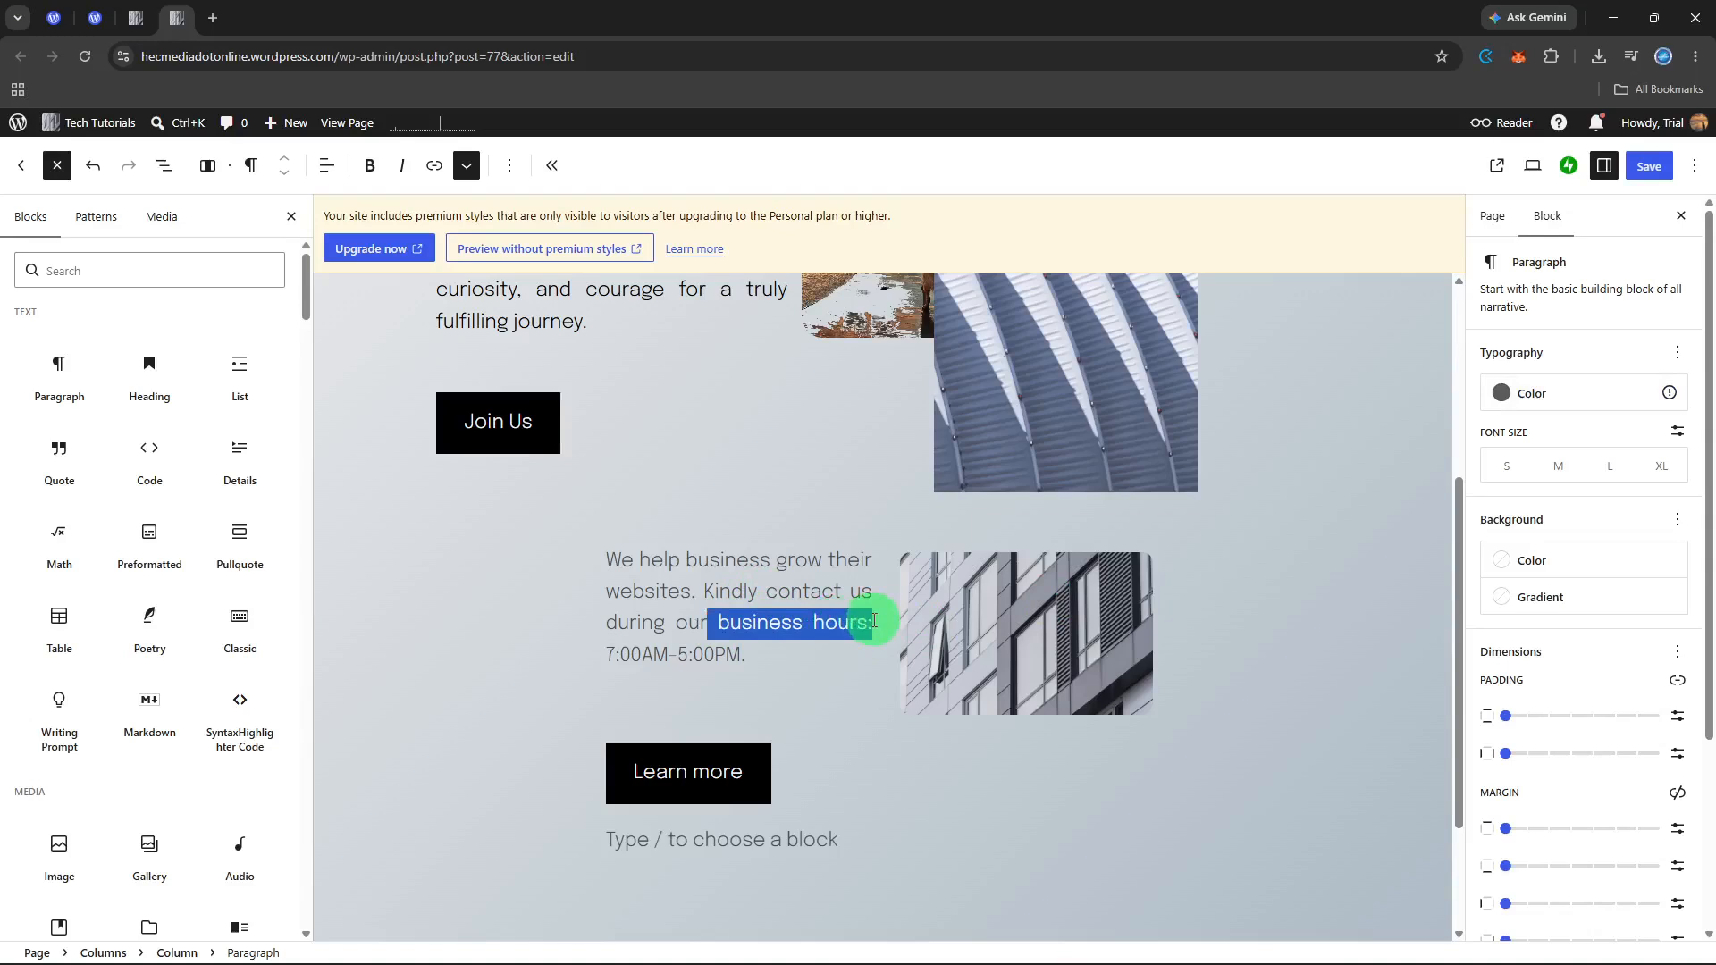
pyautogui.click(713, 621)
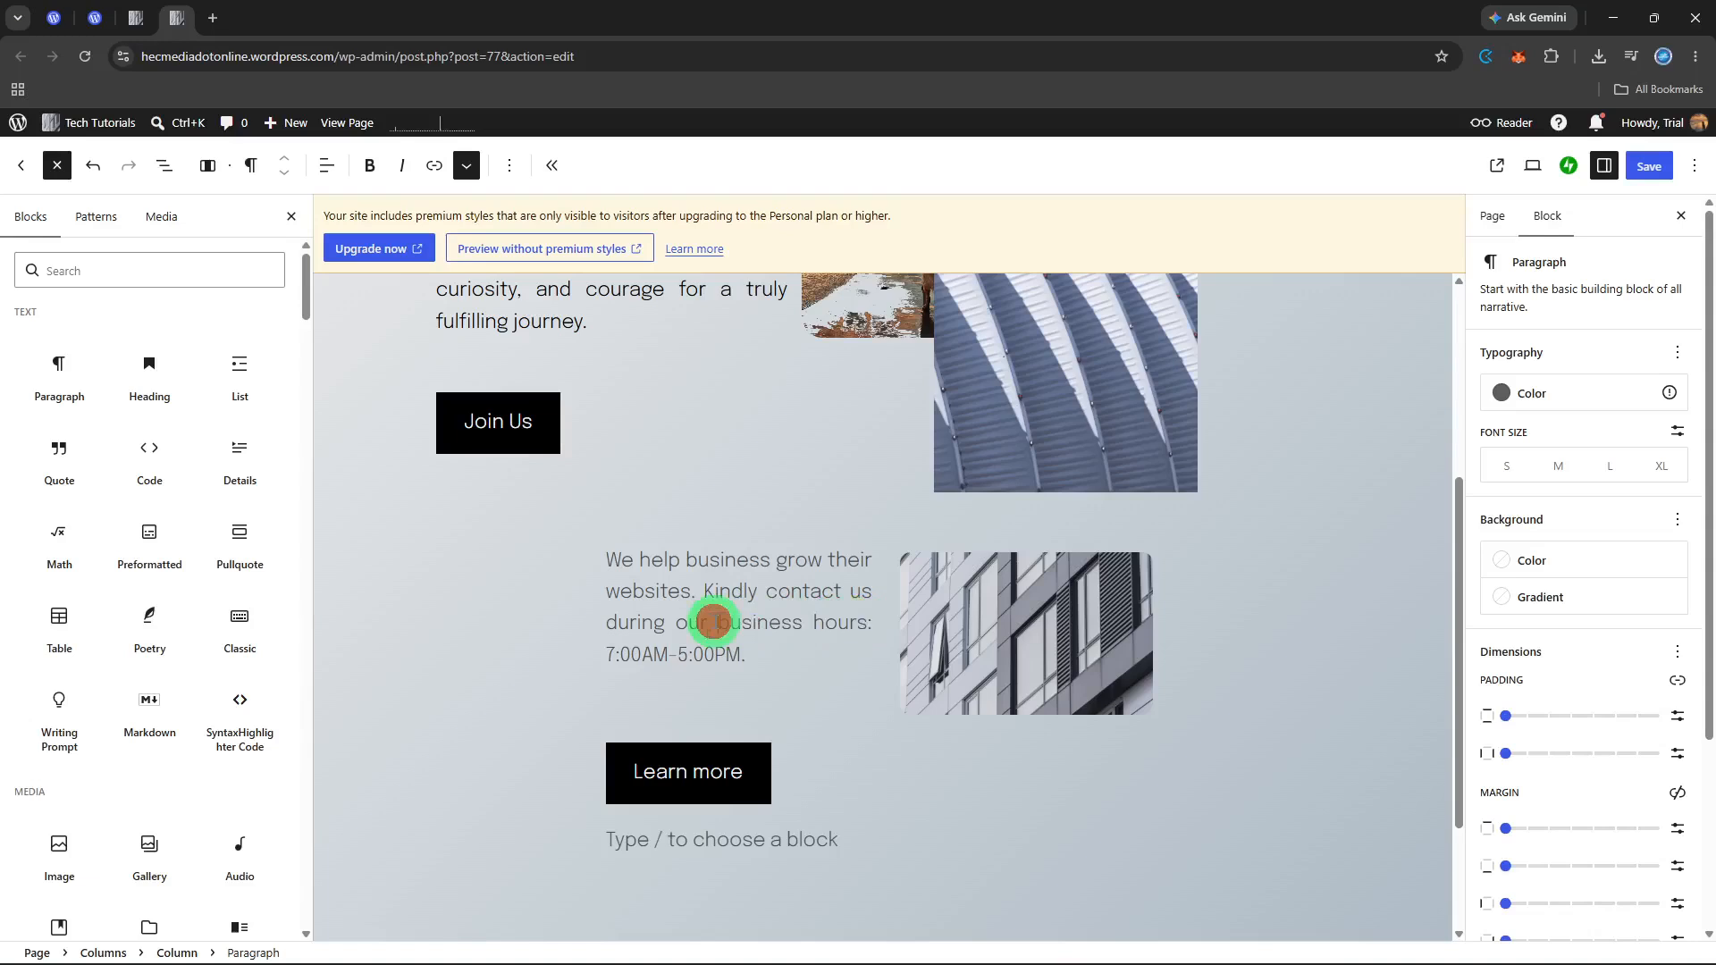
pyautogui.moveTo(715, 622); pyautogui.dragTo(869, 625)
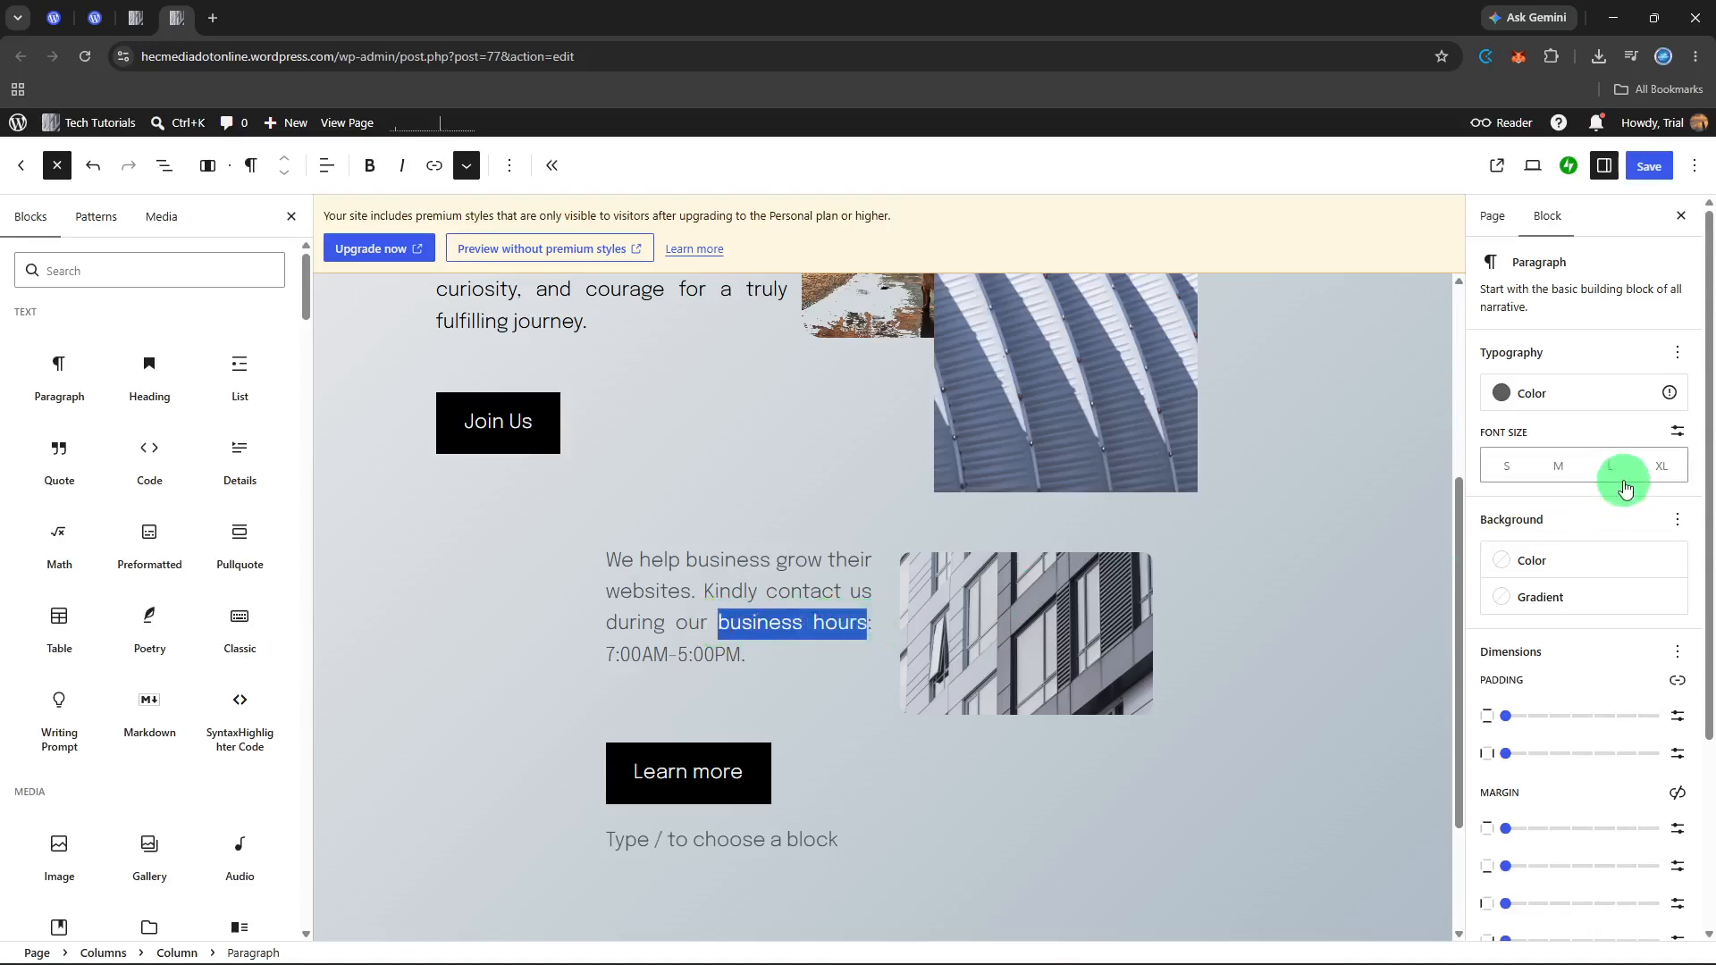
pyautogui.click(1573, 402)
pyautogui.click(1247, 555)
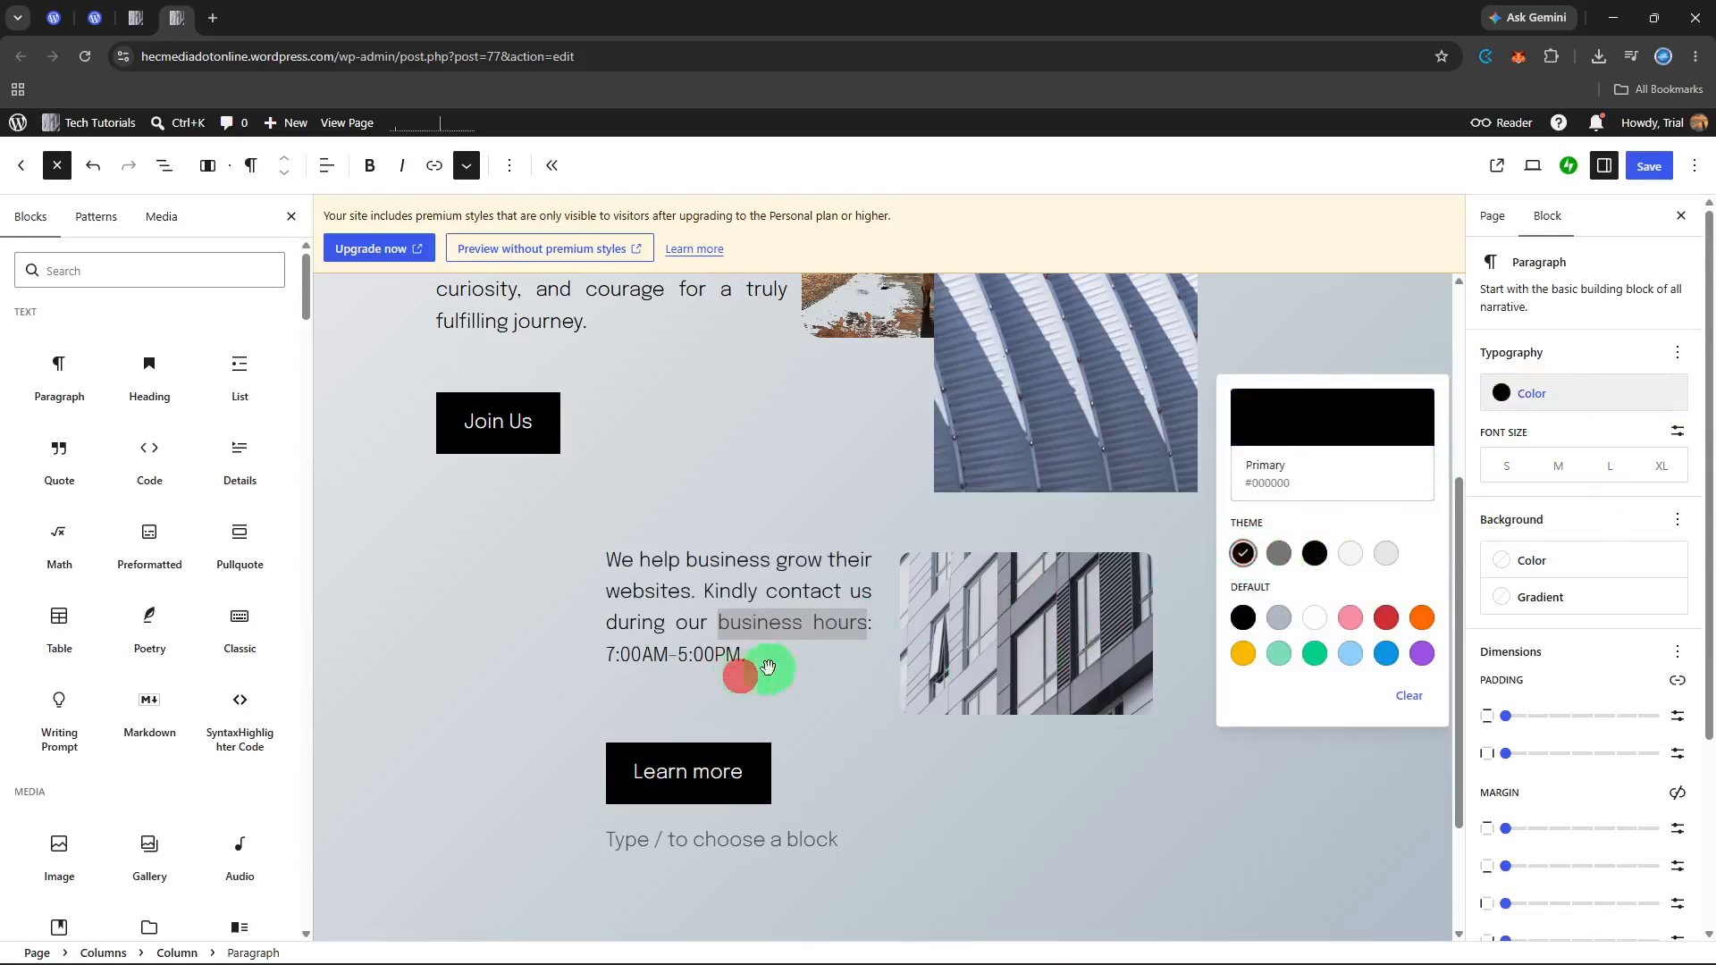
pyautogui.click(834, 642)
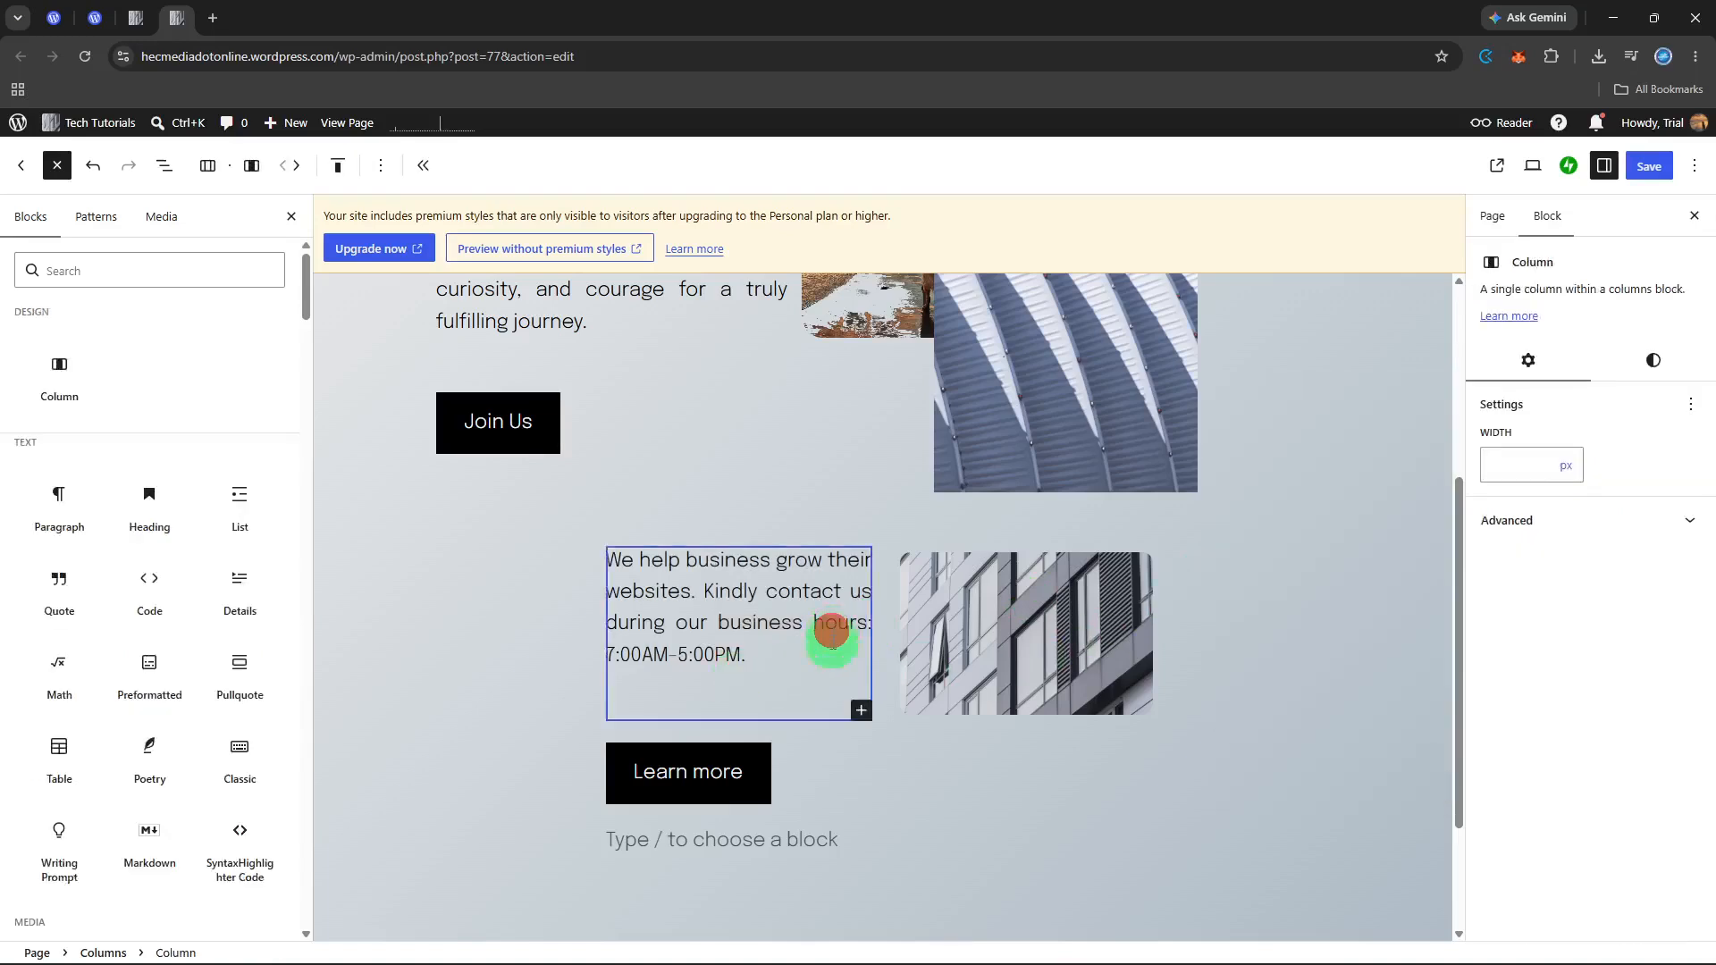
pyautogui.click(992, 782)
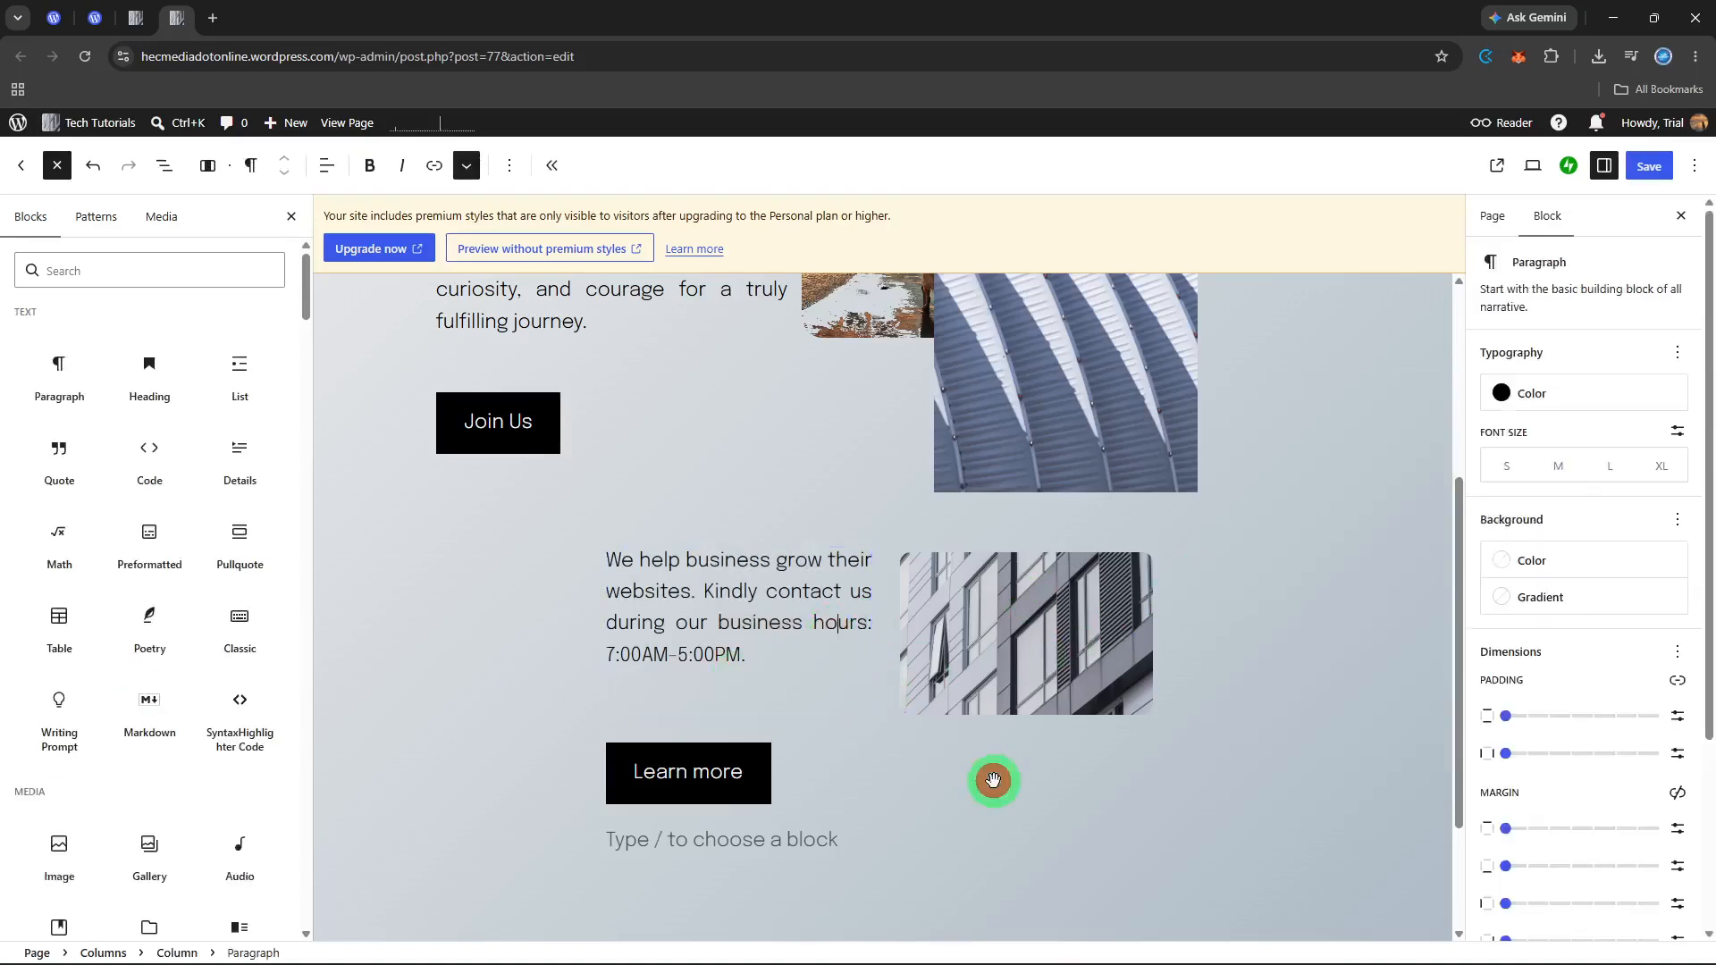
pyautogui.click(823, 675)
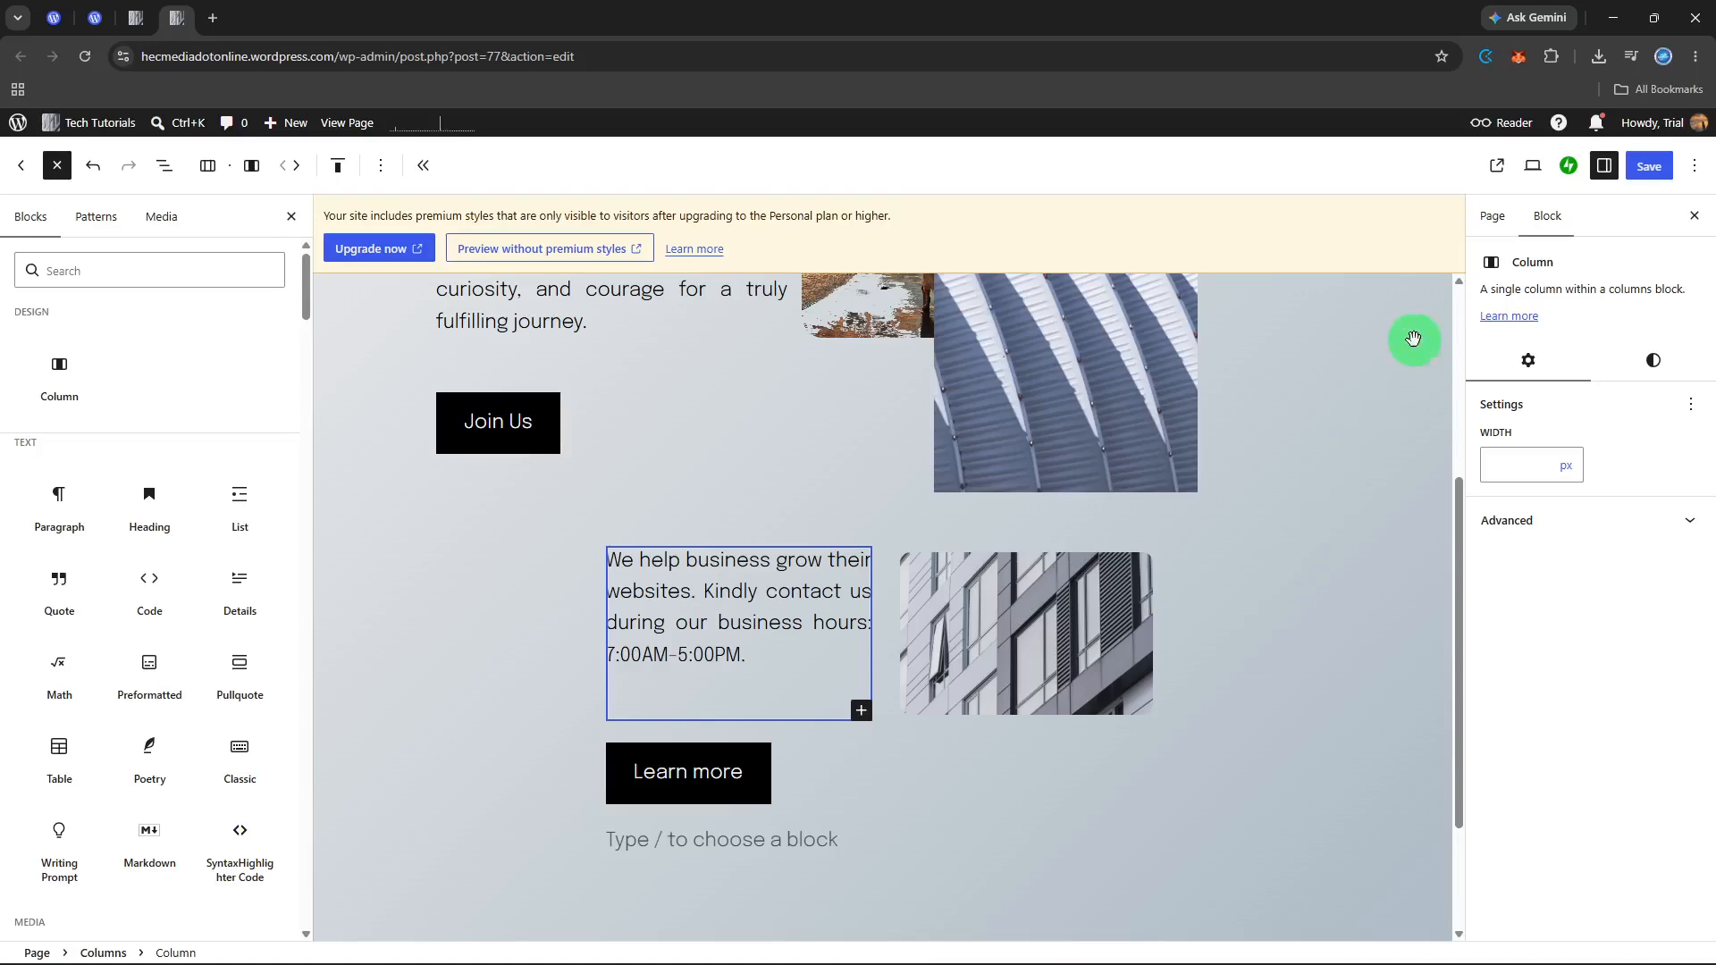
# Step: Preview the Client Resource Center page in a new browser tab, look it over and return to the editor
pyautogui.click(1545, 177)
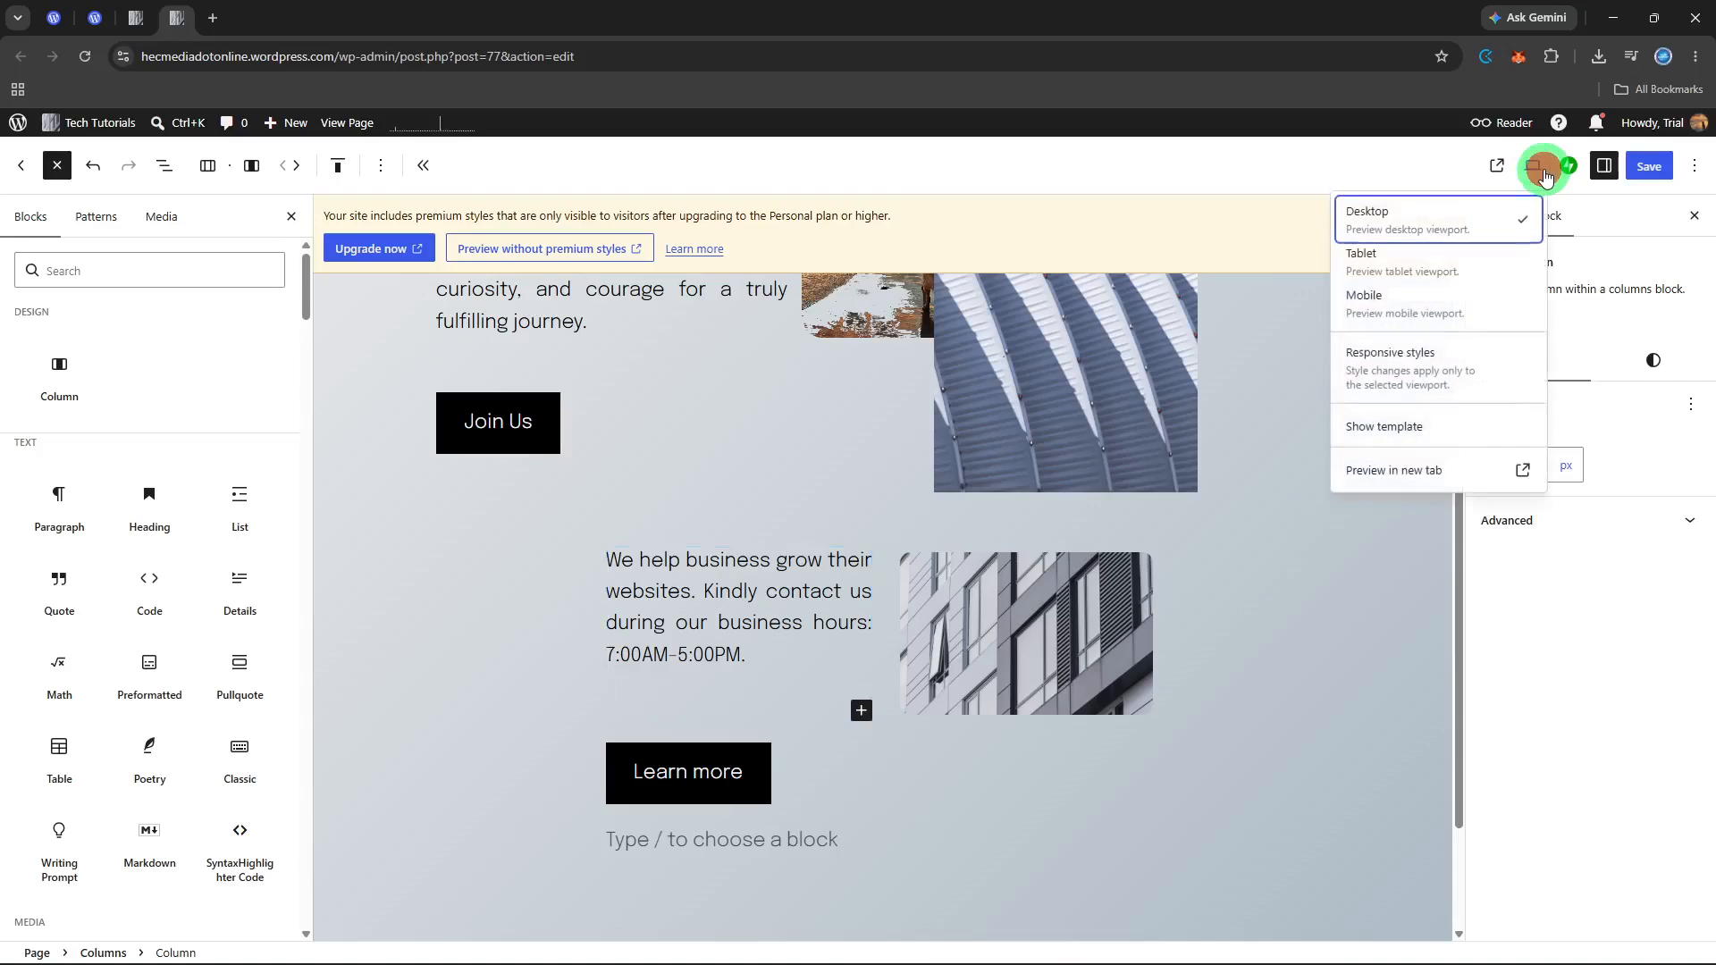
pyautogui.click(1433, 472)
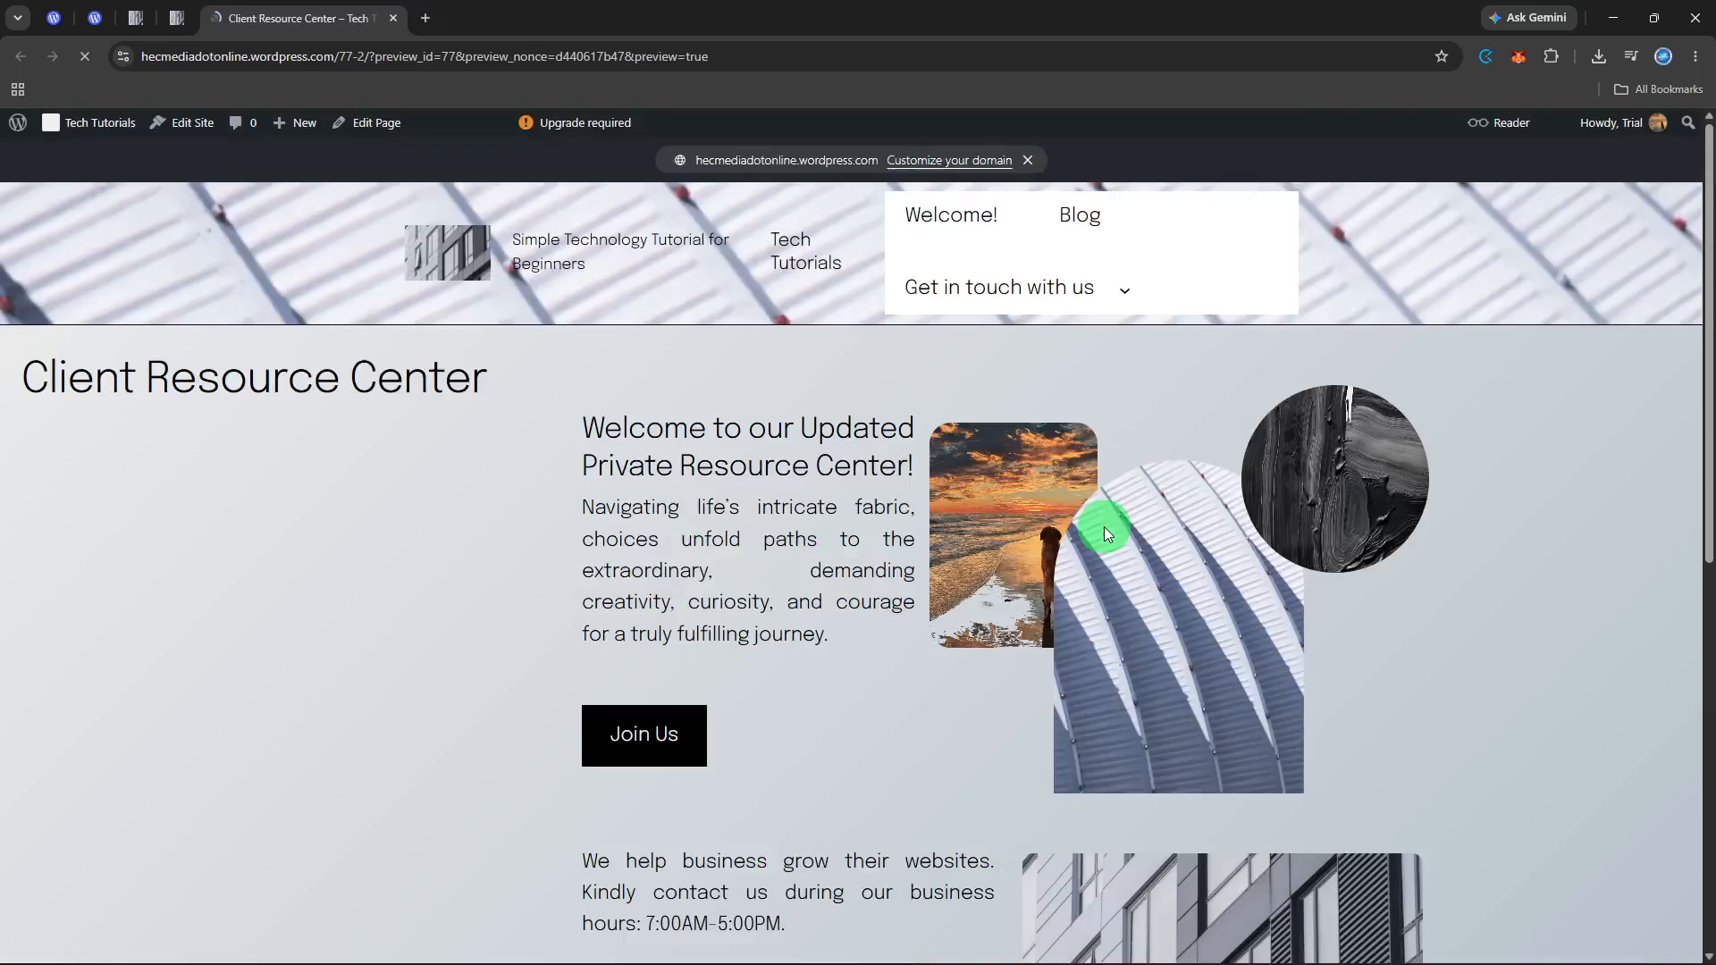
pyautogui.scroll(-5, 1103, 527)
pyautogui.scroll(4, 1101, 527)
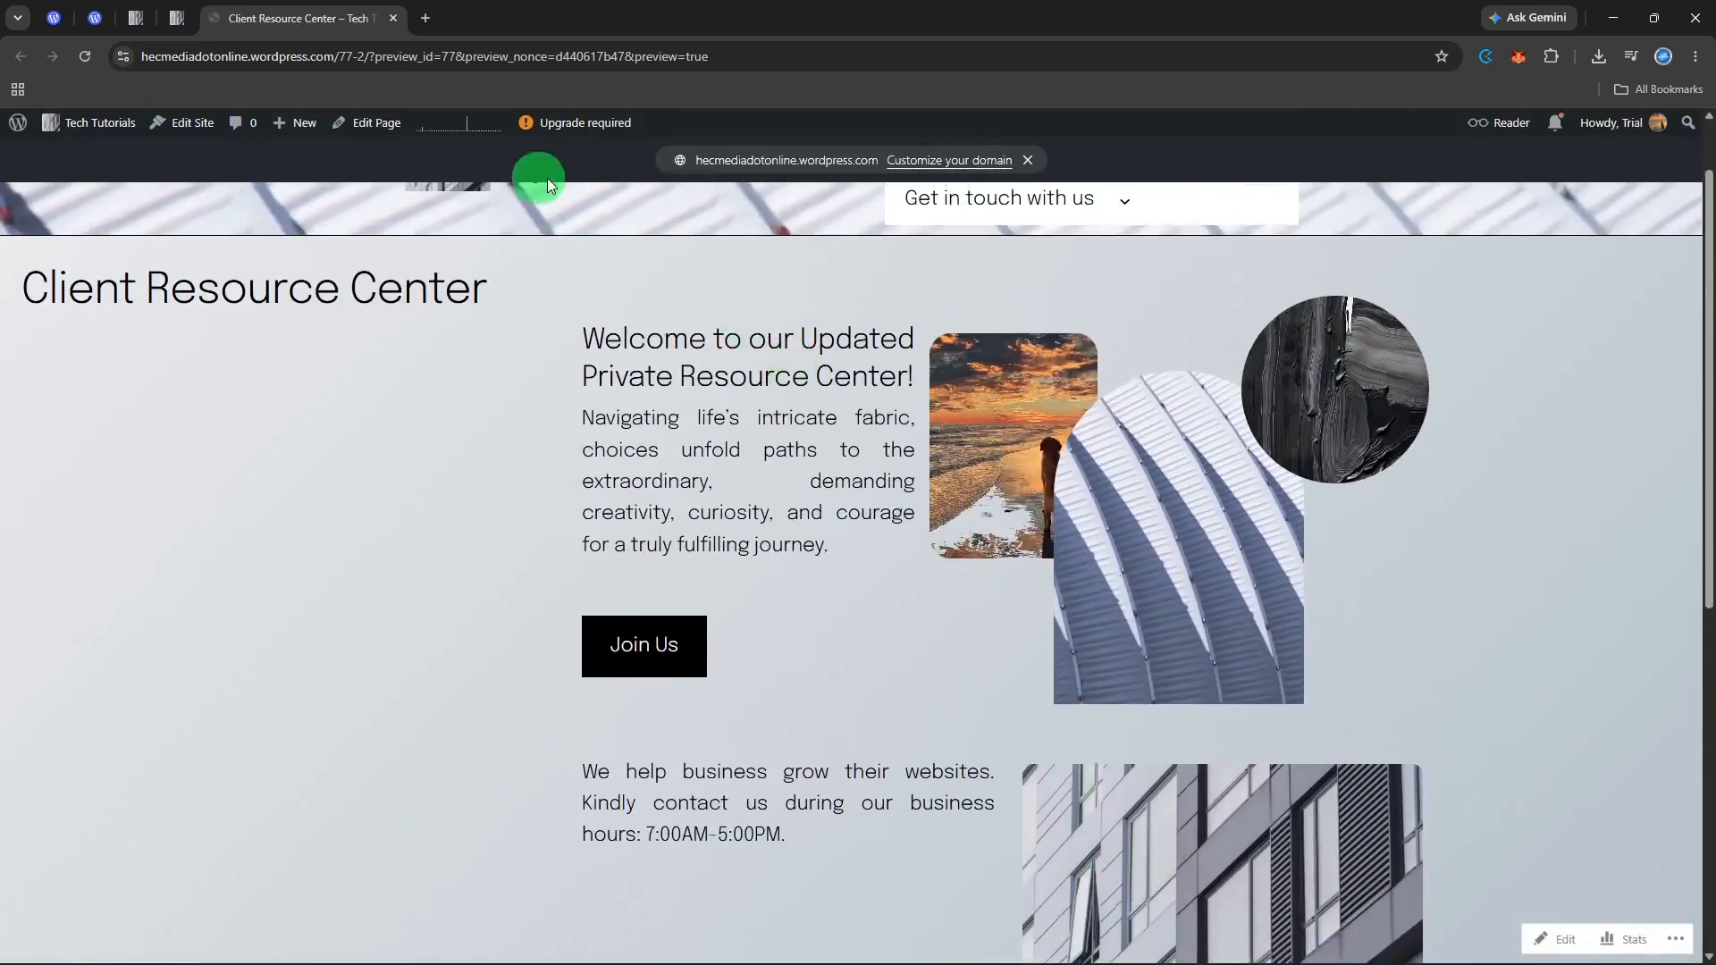
pyautogui.click(390, 19)
# Step: Save the page, review its published version and return to the editor
pyautogui.click(1668, 185)
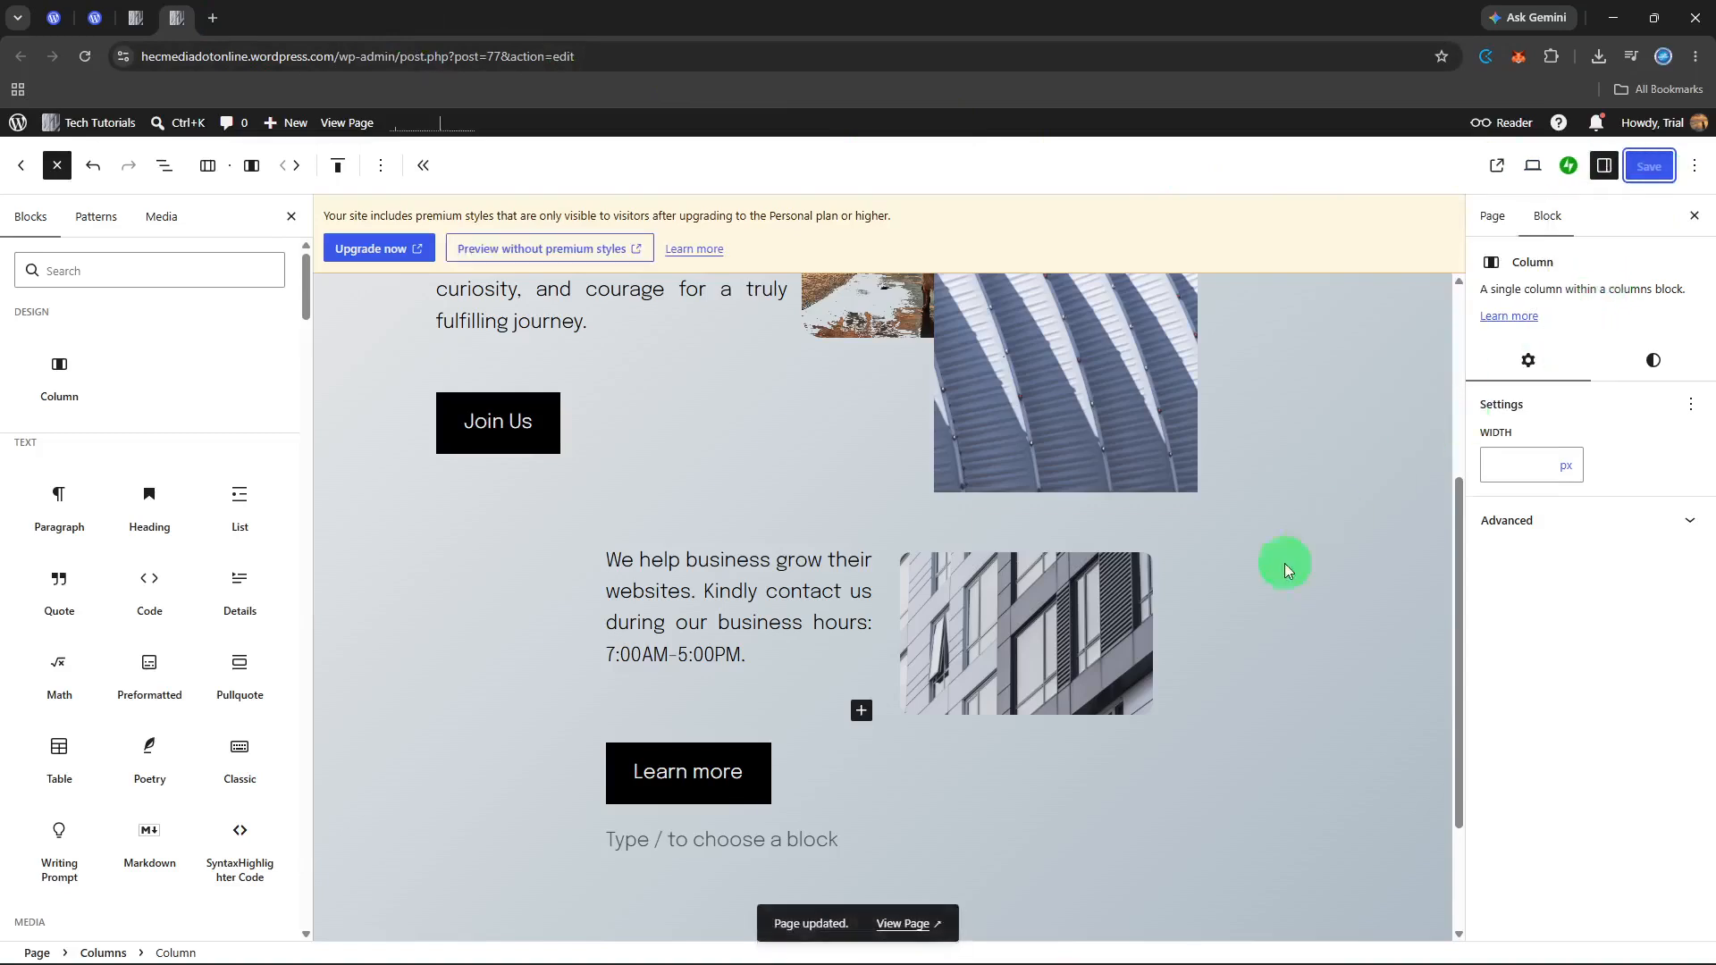
pyautogui.click(890, 923)
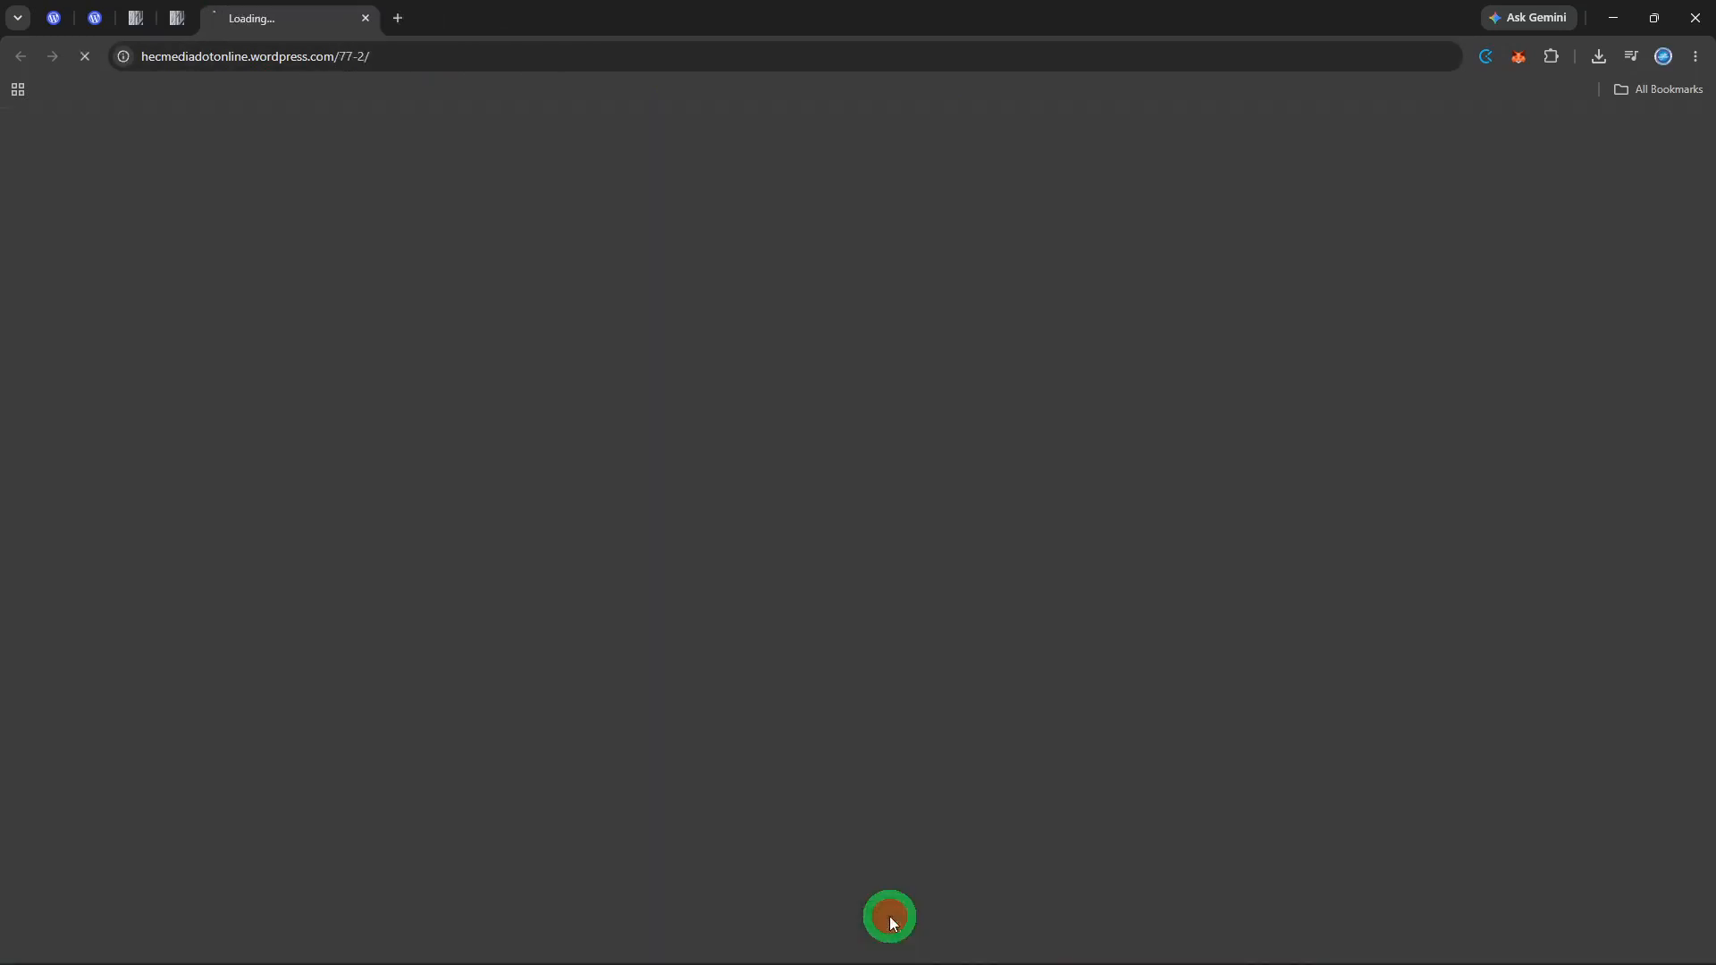
pyautogui.scroll(-6, 883, 626)
pyautogui.scroll(6, 882, 625)
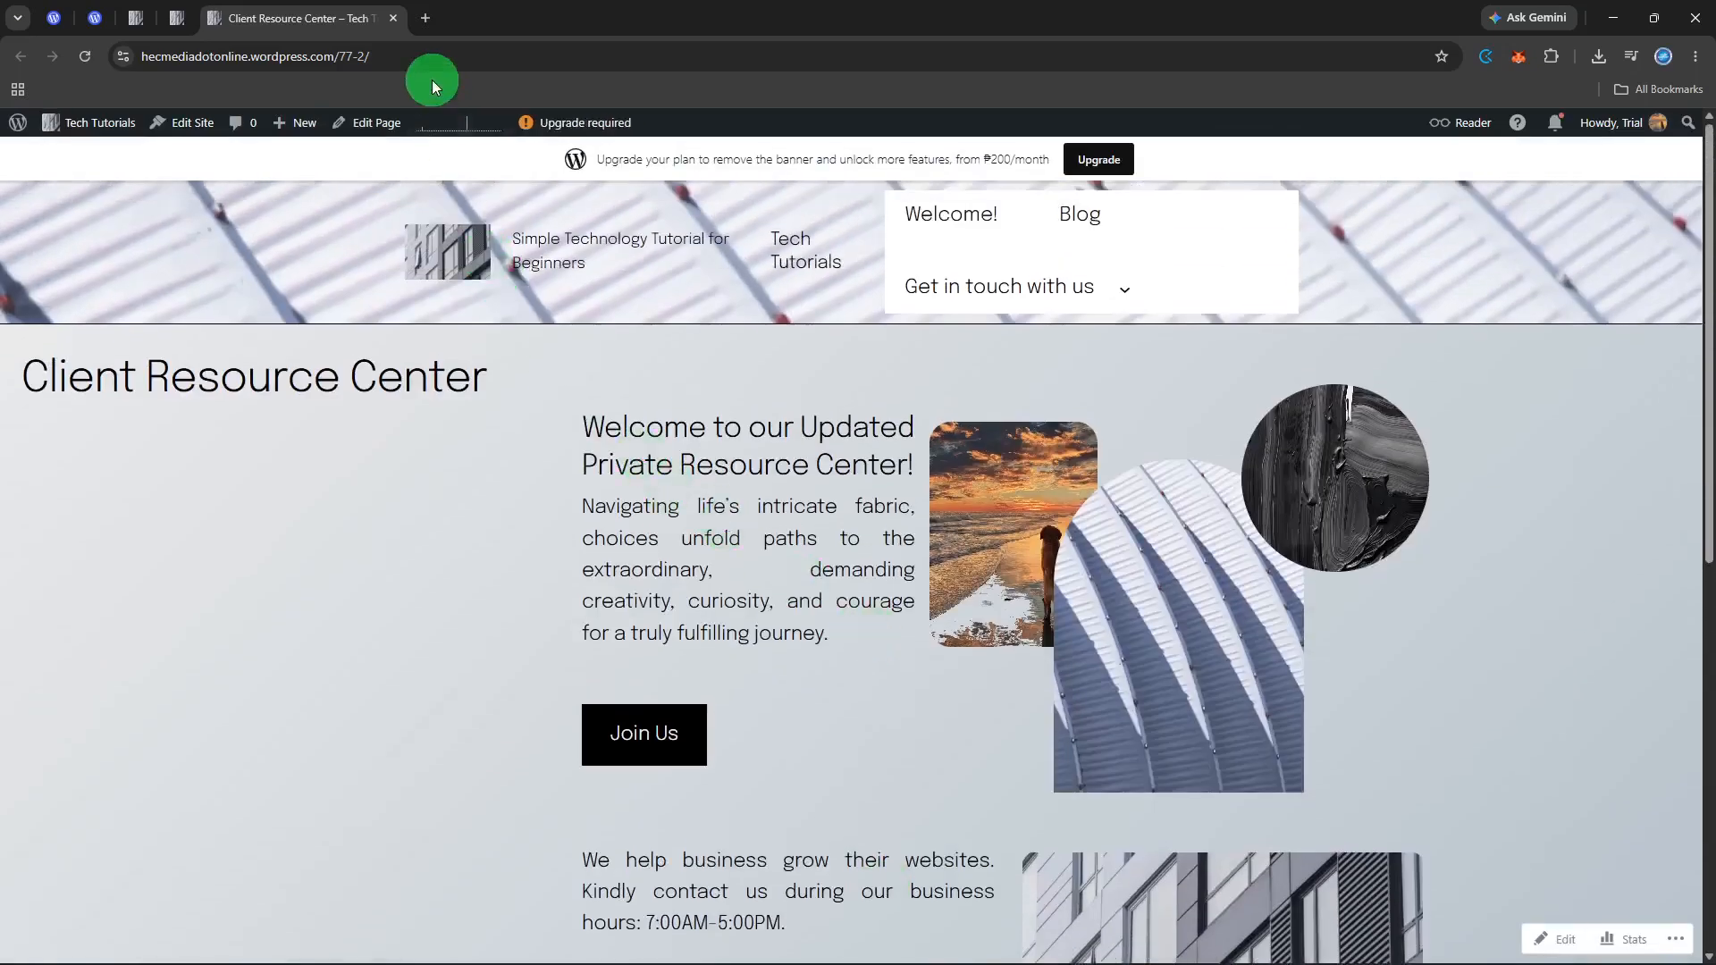
pyautogui.click(394, 19)
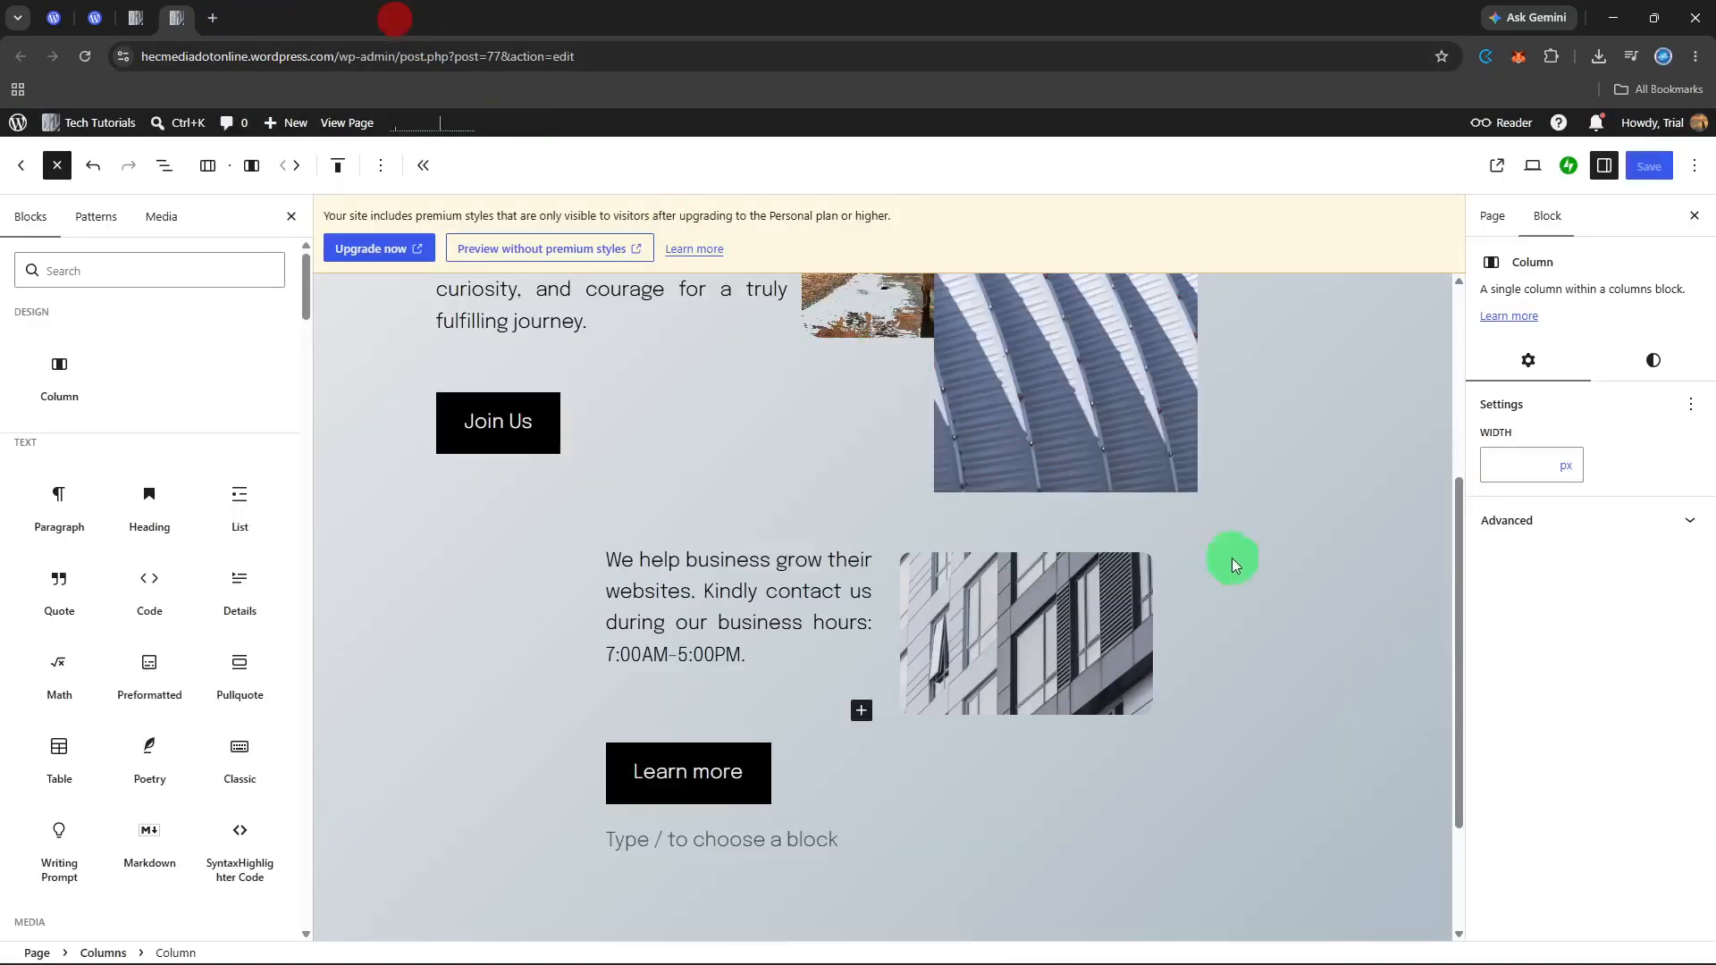
pyautogui.scroll(4, 1241, 573)
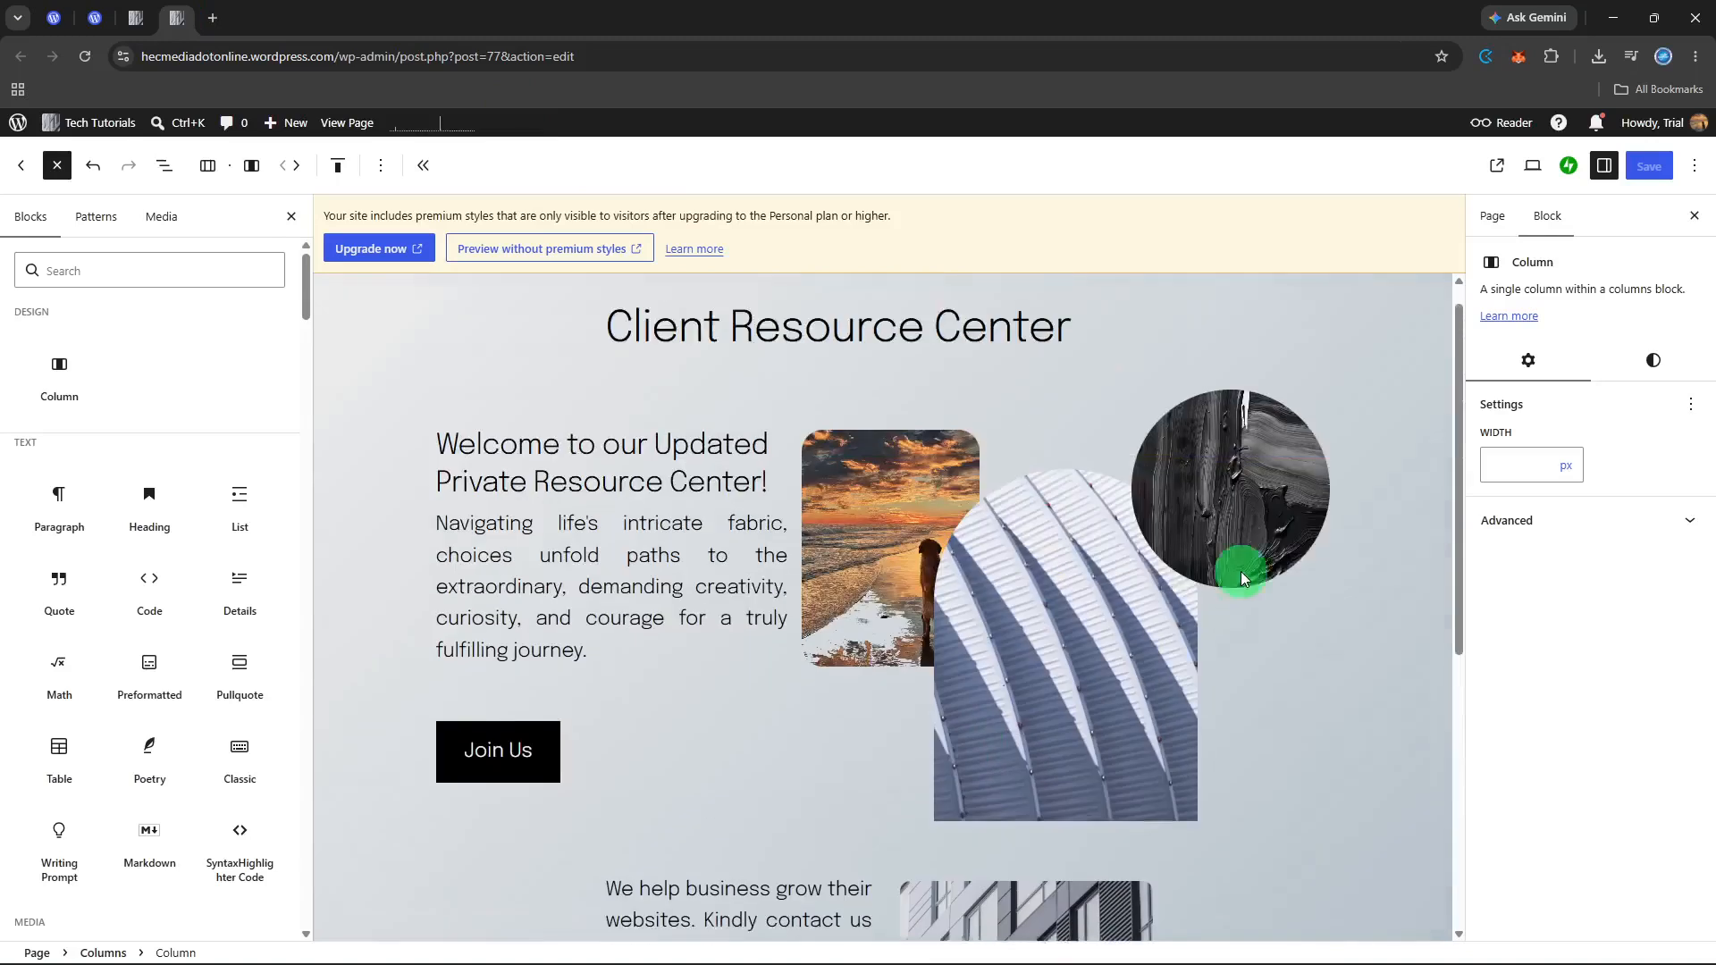